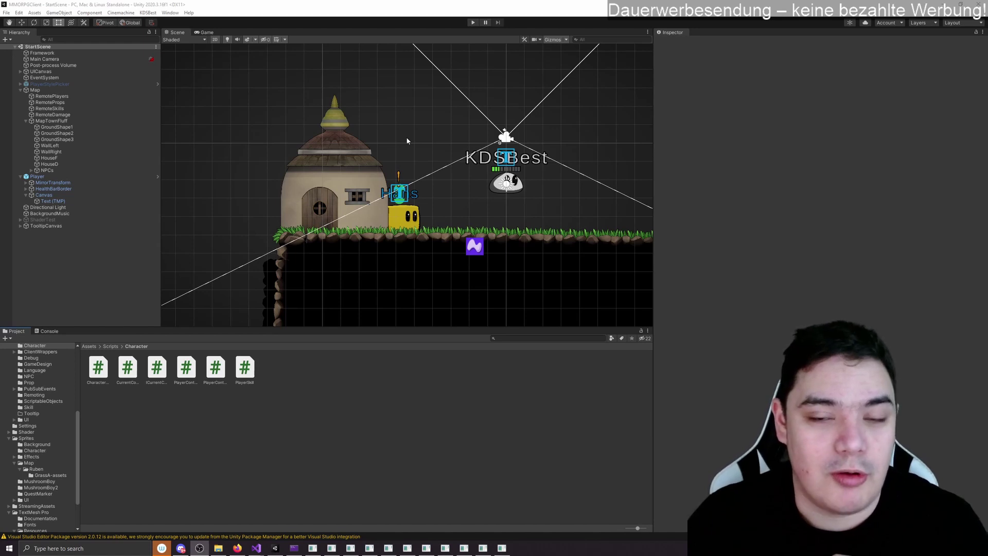
Step: Start play mode and log in with the test account's e-mail and password
left_click(474, 23)
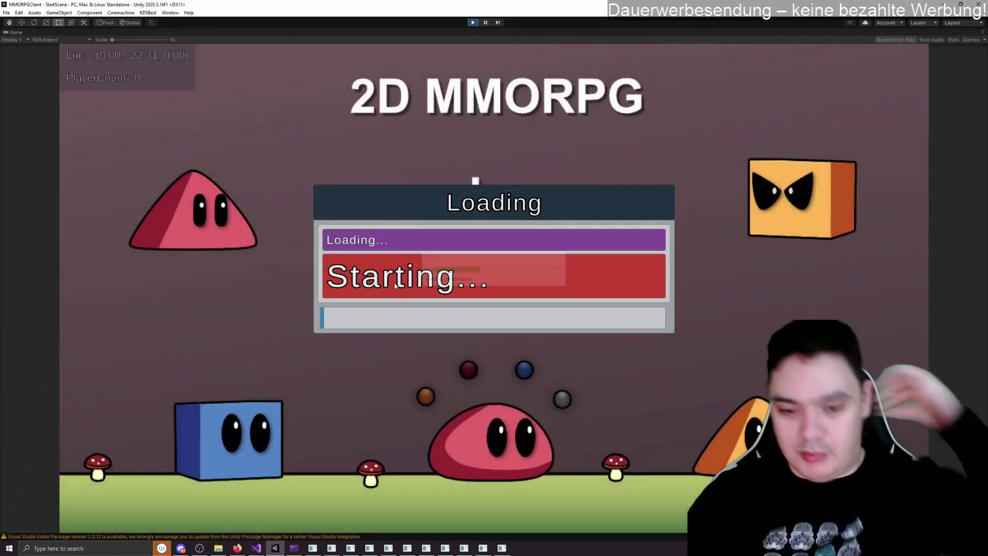
left_click(399, 239)
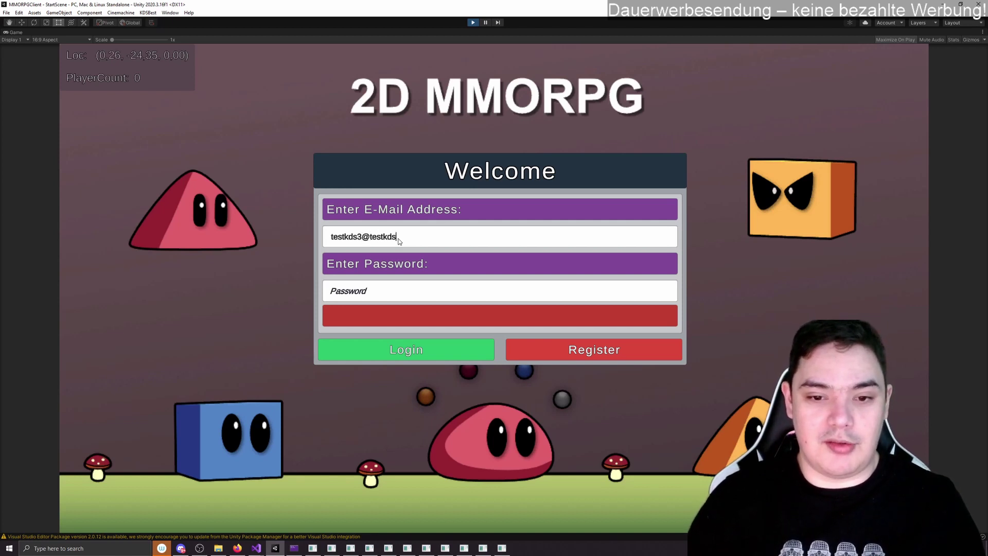
key("ctrl+a")
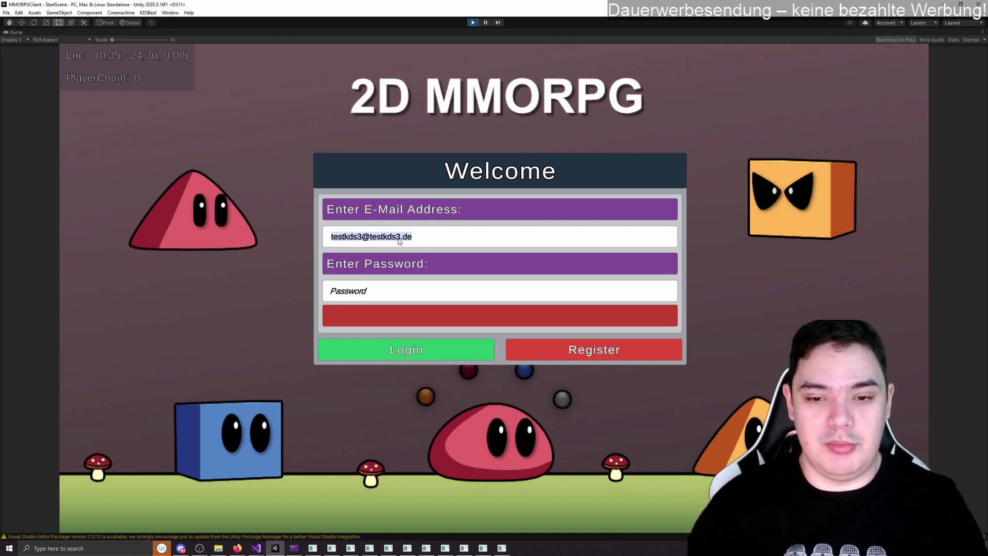
left_click(380, 292)
key("ctrl+v")
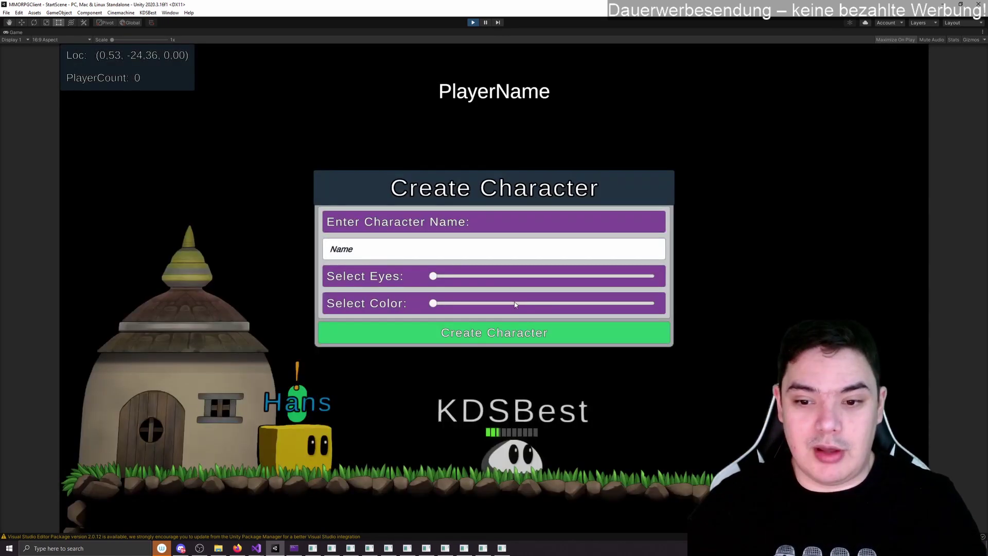
Step: Create character testKDS3 with a different eye style and an orange colour
left_click(424, 248)
type("testKDS2")
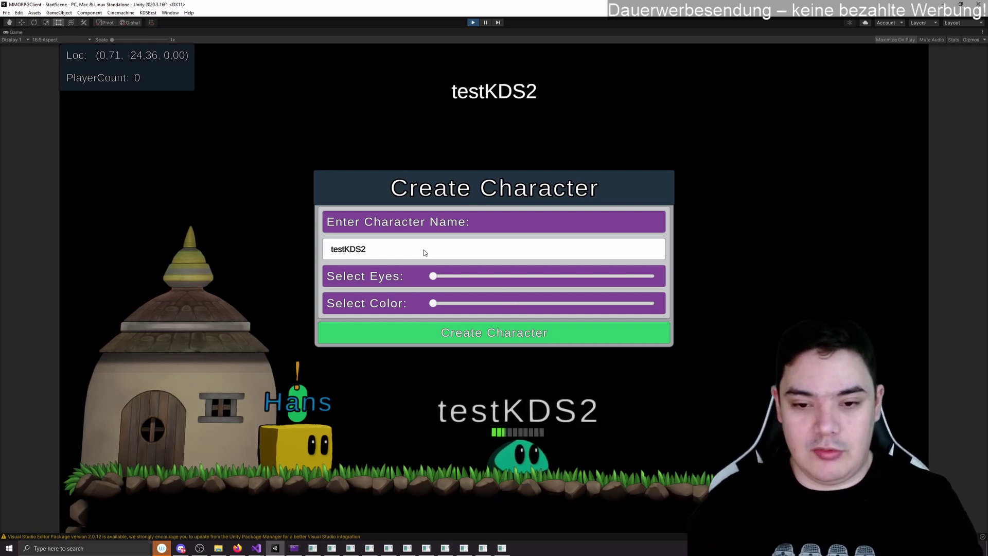
key("BackSpace")
type("3")
left_click_drag(438, 277, 577, 276)
left_click_drag(442, 306, 561, 305)
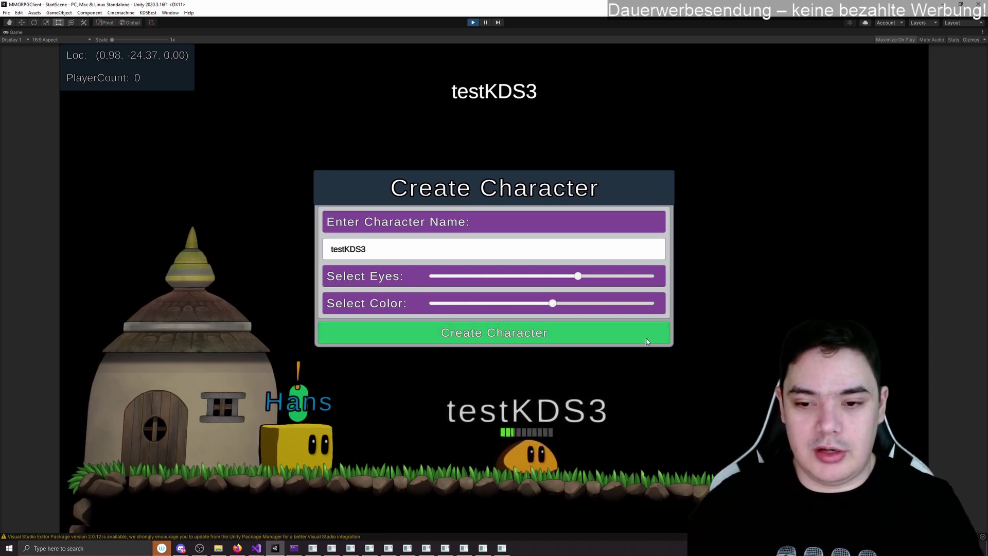
left_click(575, 335)
Step: Walk the character left and right around the starting area
key("a")
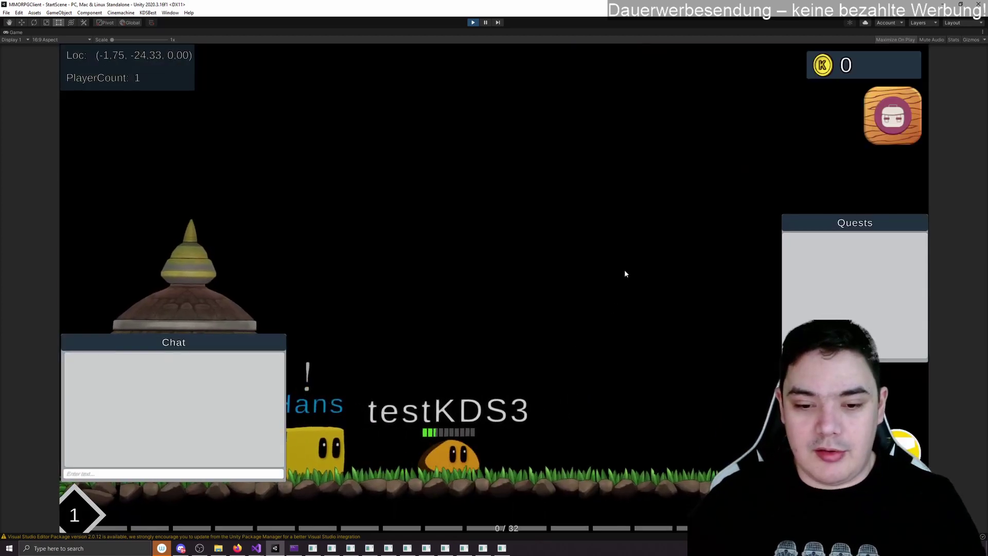
key("d")
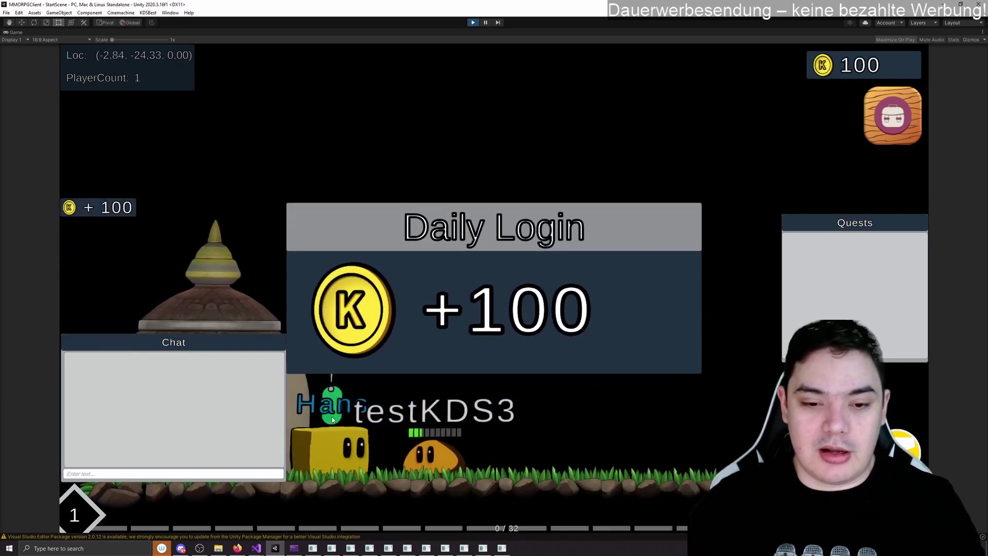
key("d")
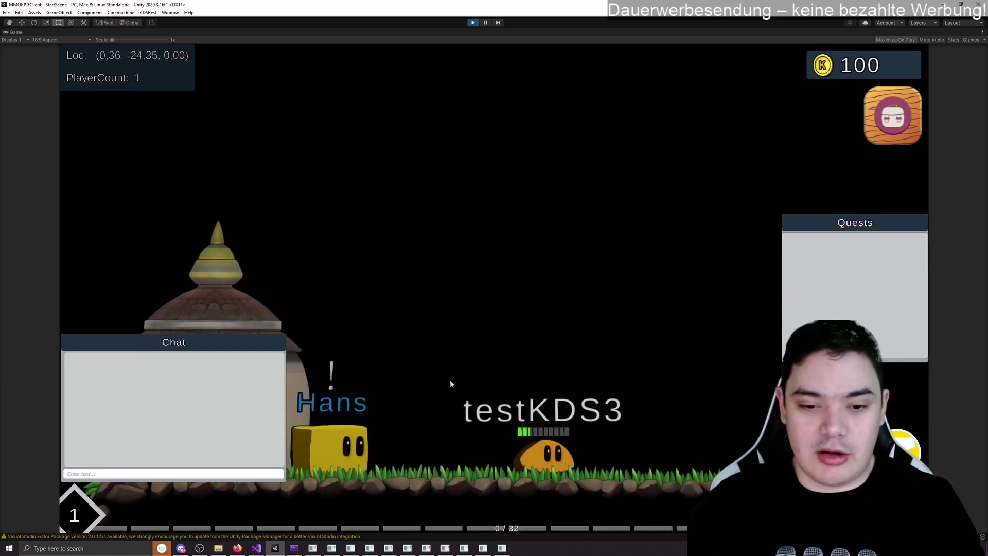
key("a")
key("d")
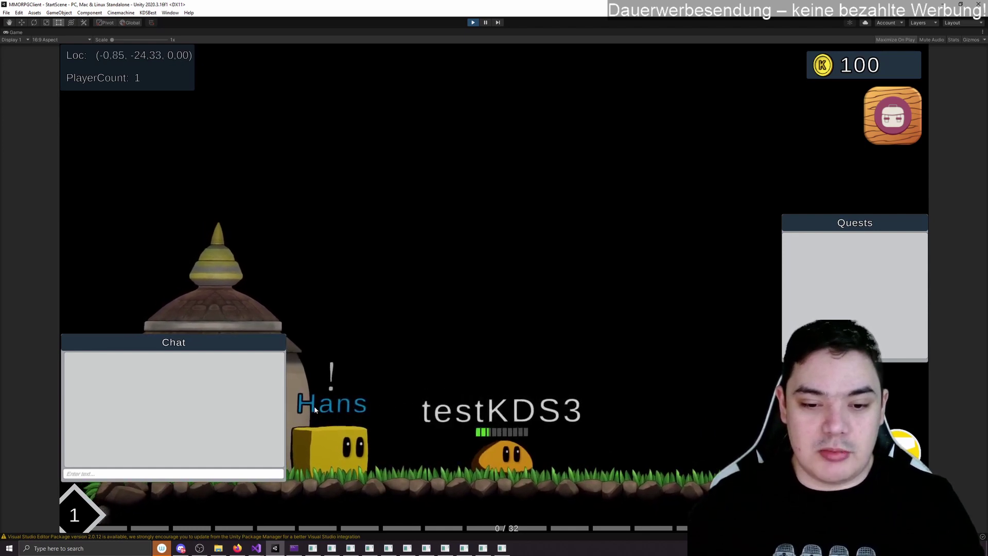
key("a")
key("d")
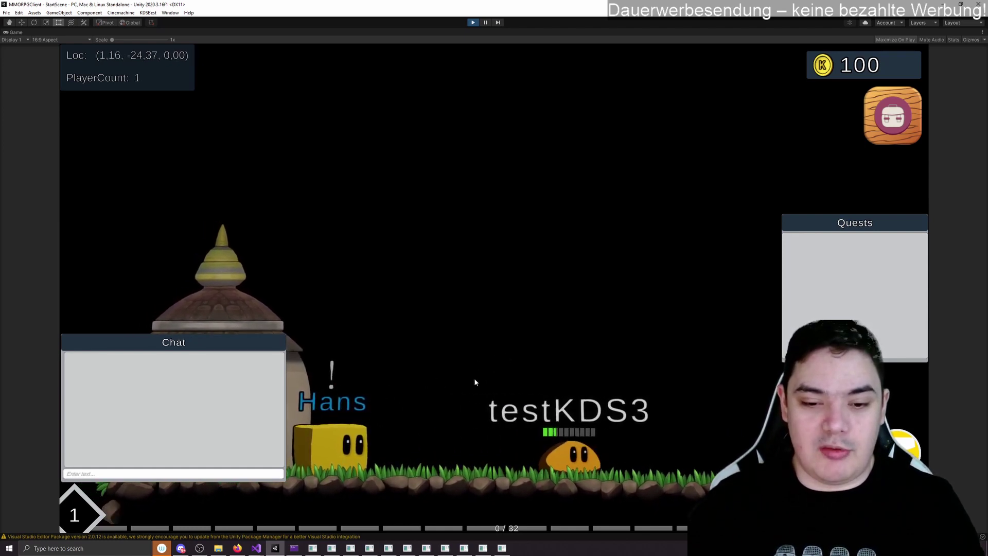
key("a")
key("d")
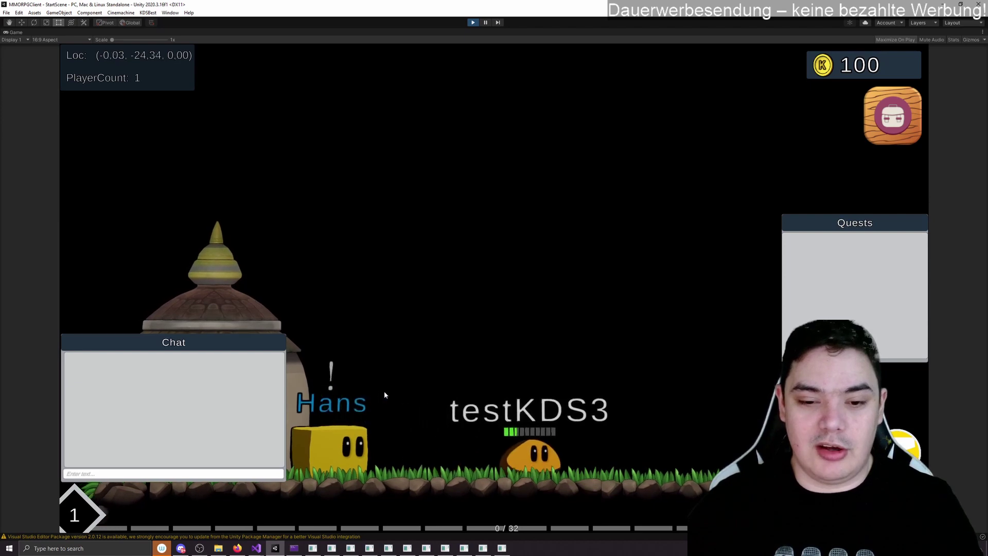
key("a")
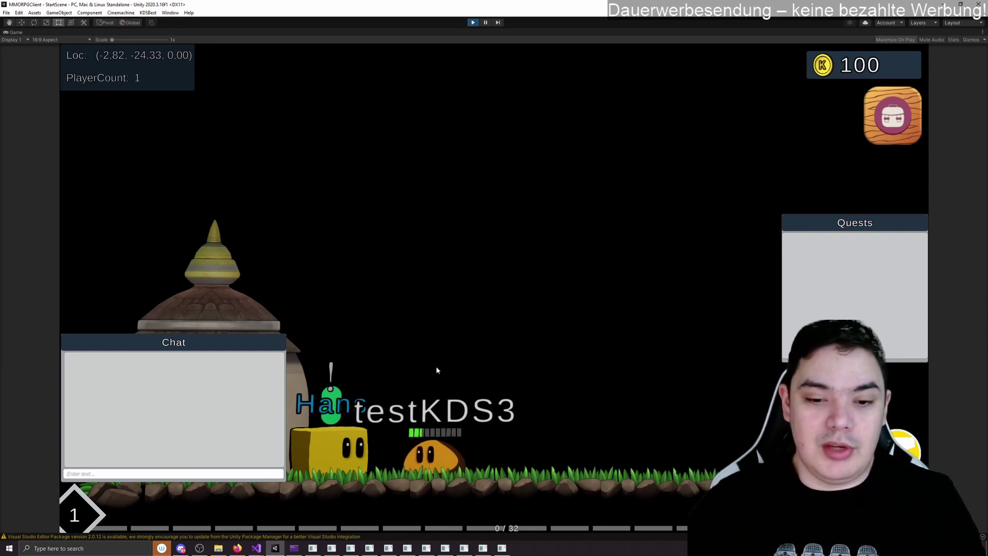
Step: Move next to Hans and start his greeting dialogue
key("a")
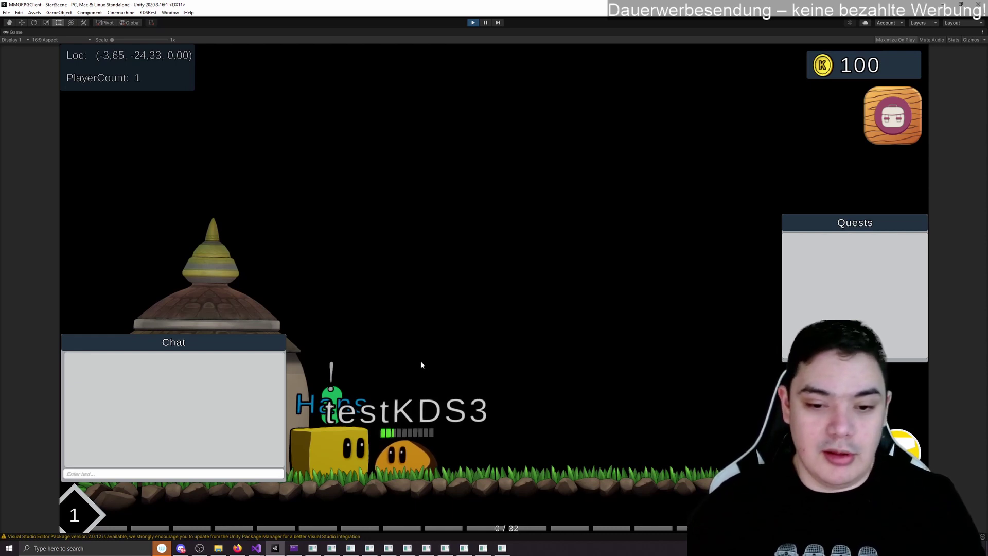
key("d")
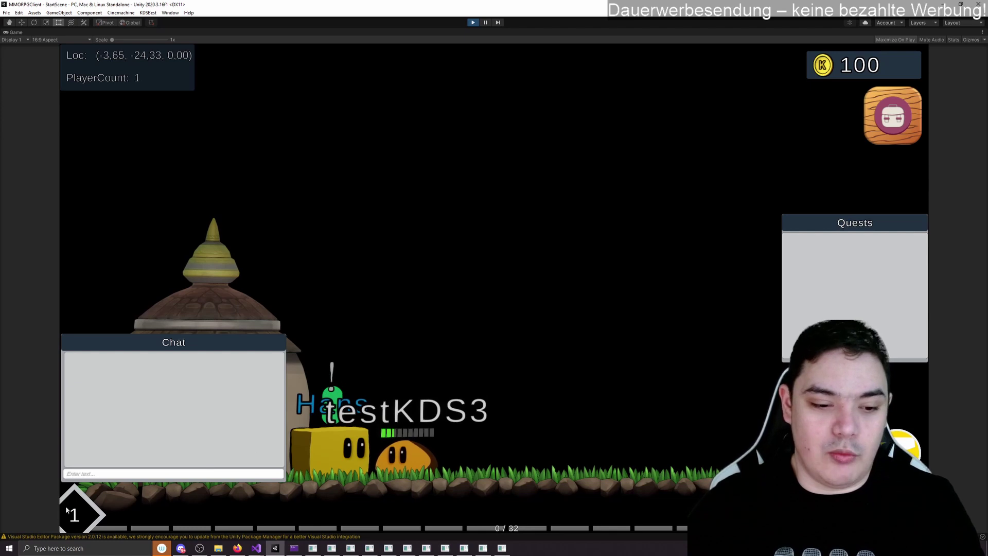
key("e")
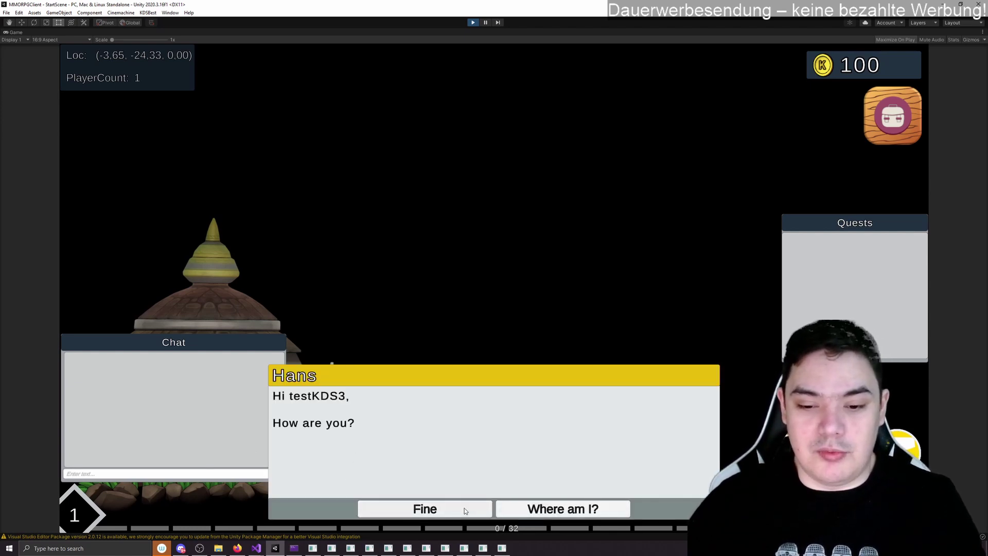
Step: Play through Hans's 'Fine' reply branch to the end of the conversation
left_click(391, 509)
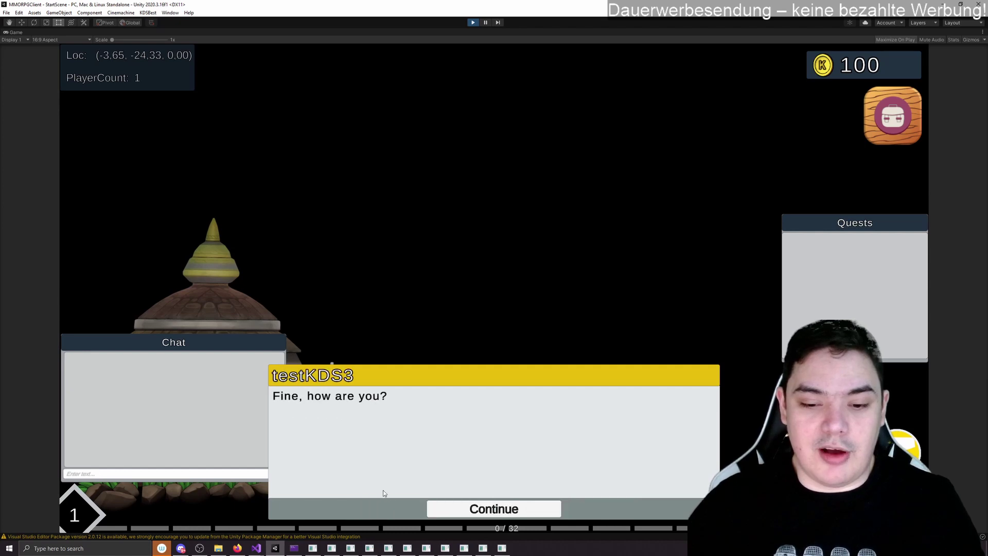
left_click(457, 506)
left_click(463, 509)
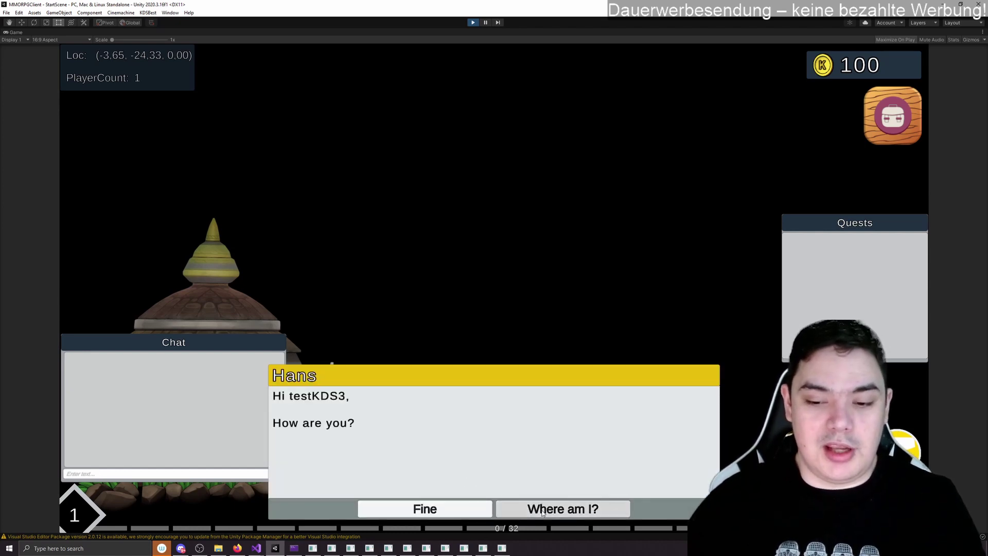
Step: Play through the 'Where am I?' lore branch, then step the character right
left_click(497, 509)
left_click(490, 507)
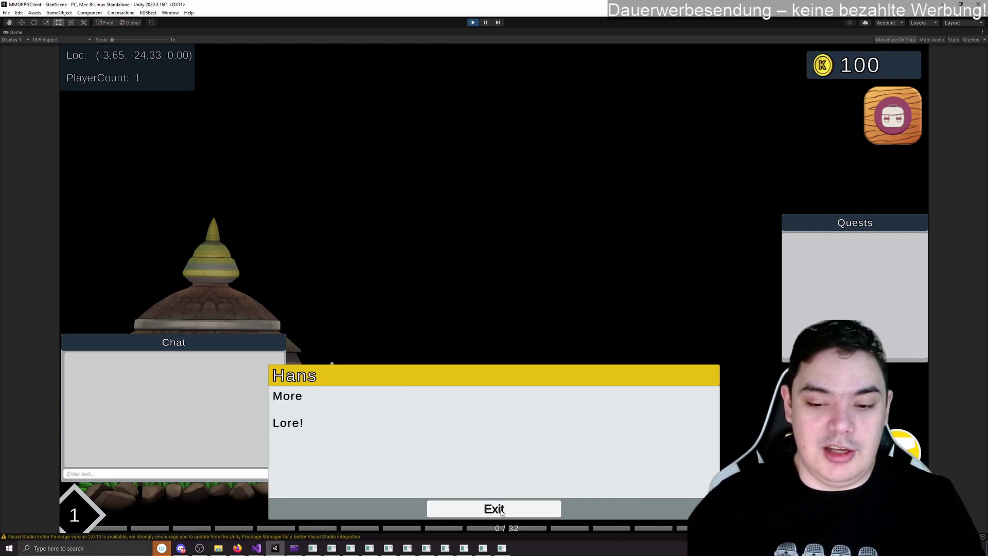
left_click(487, 509)
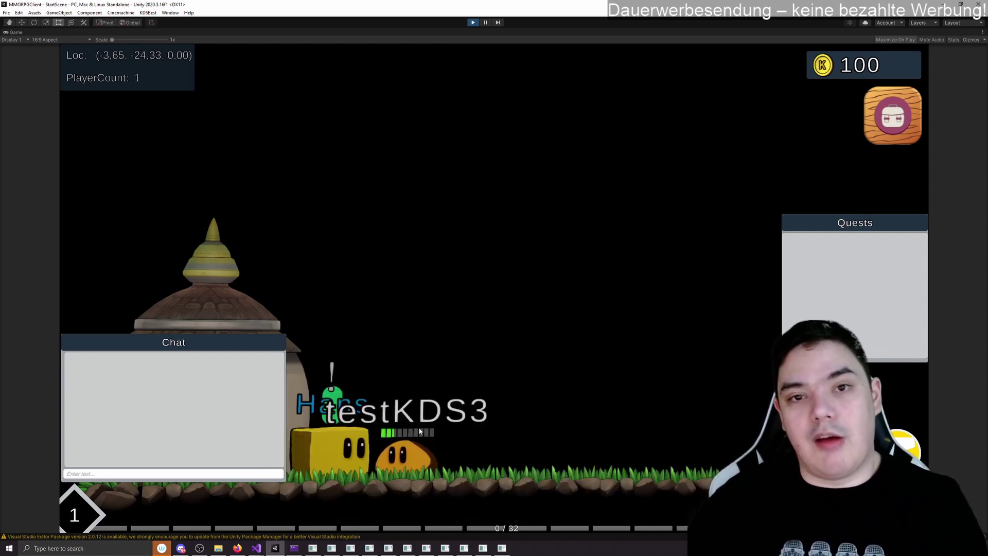
left_click(454, 383)
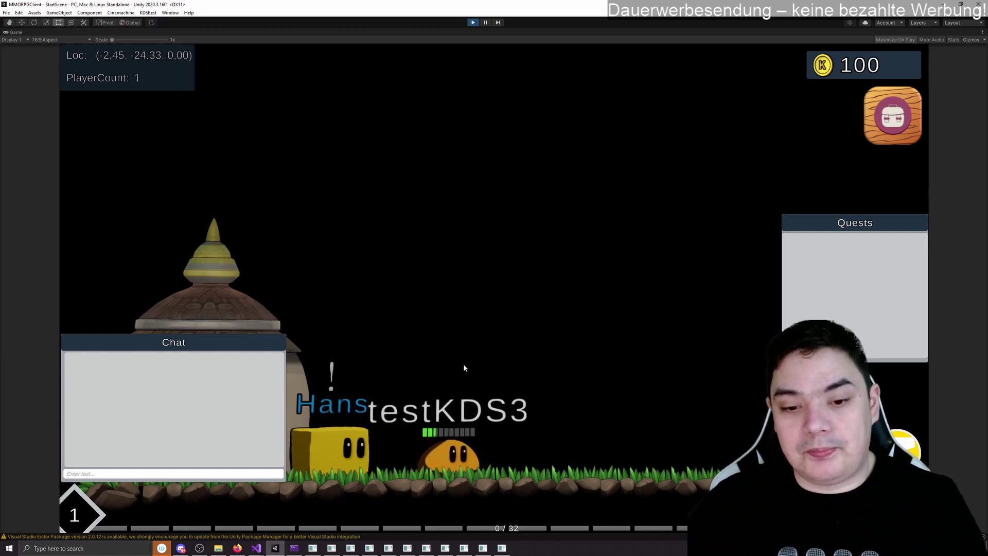
Step: Run right into the cave, fight enemies and collect flower drops
key("d")
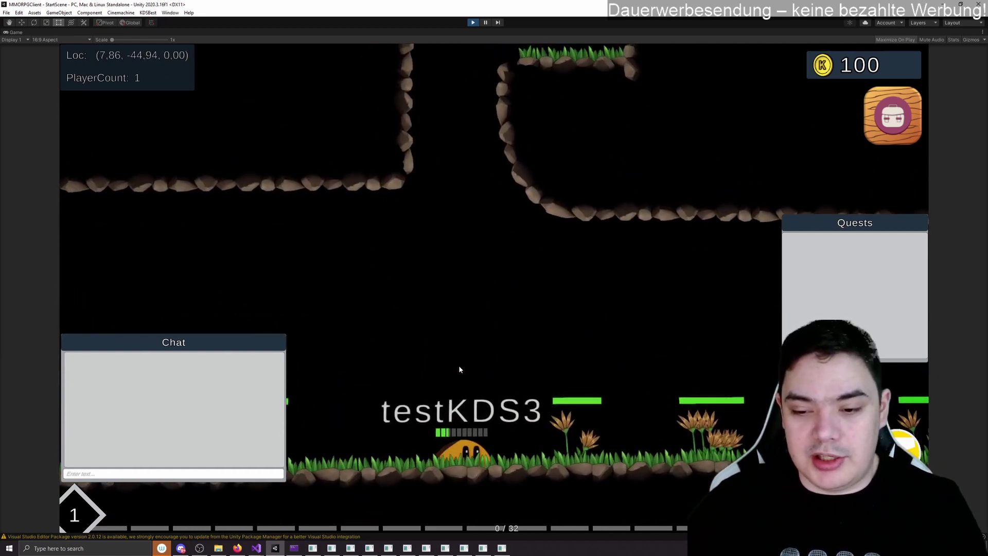
key("d")
key("d")
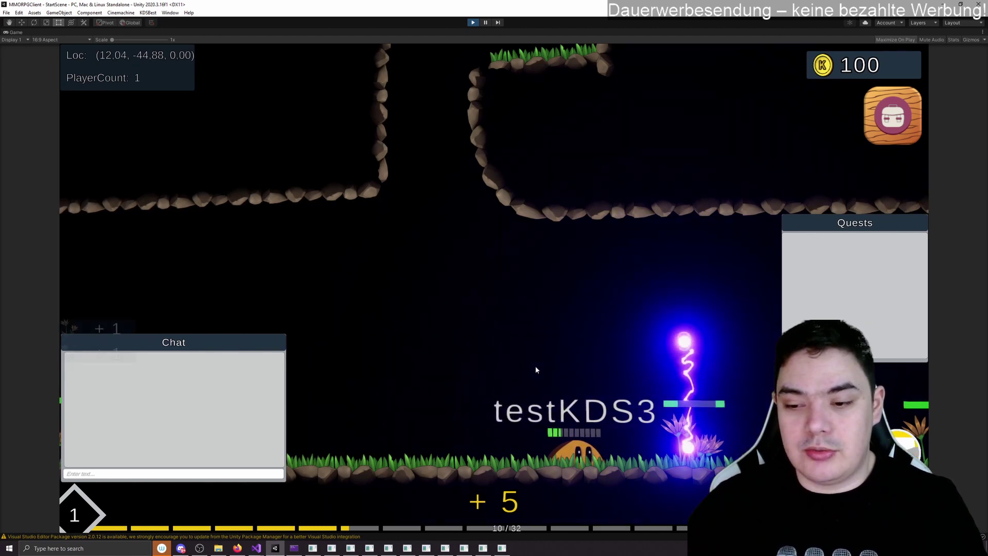
key("d")
key("a")
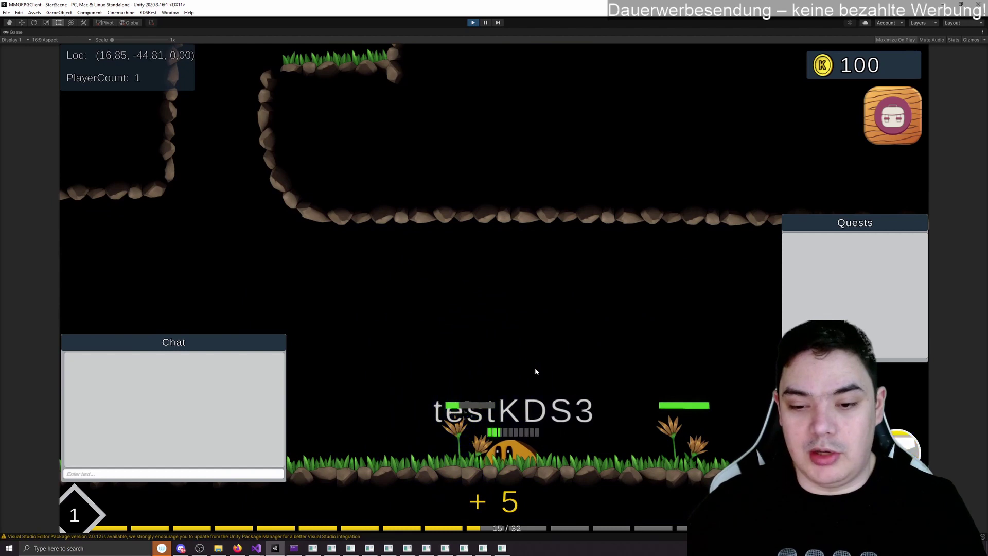
key("d")
key("a")
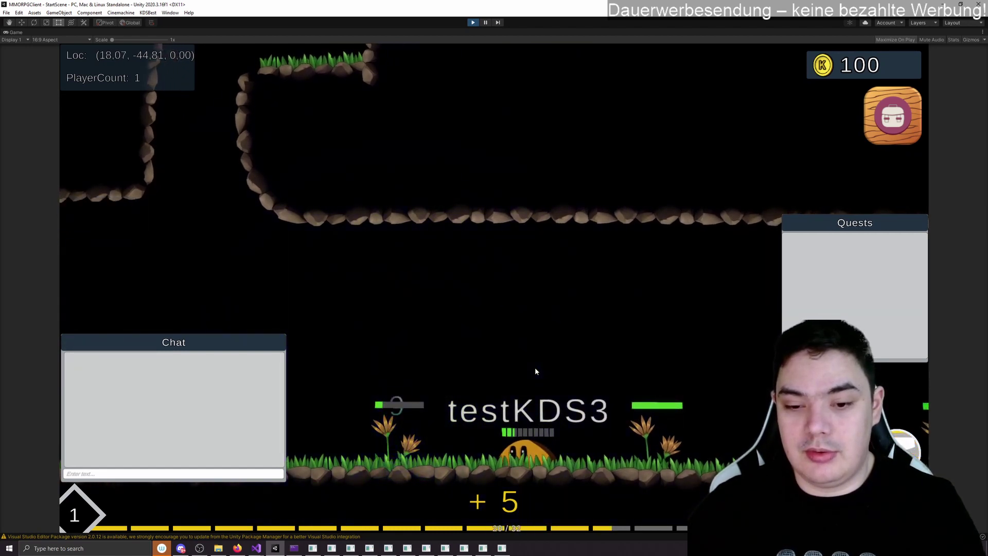
key("d")
key("d")
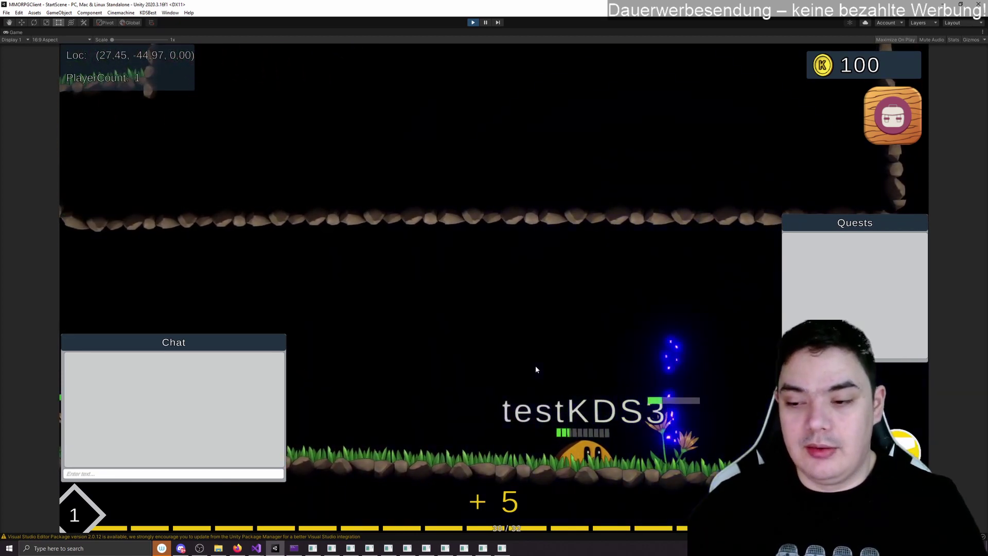
Step: Head back out onto the grass and check the inventory's 9 flowers and 101 coins
key("a")
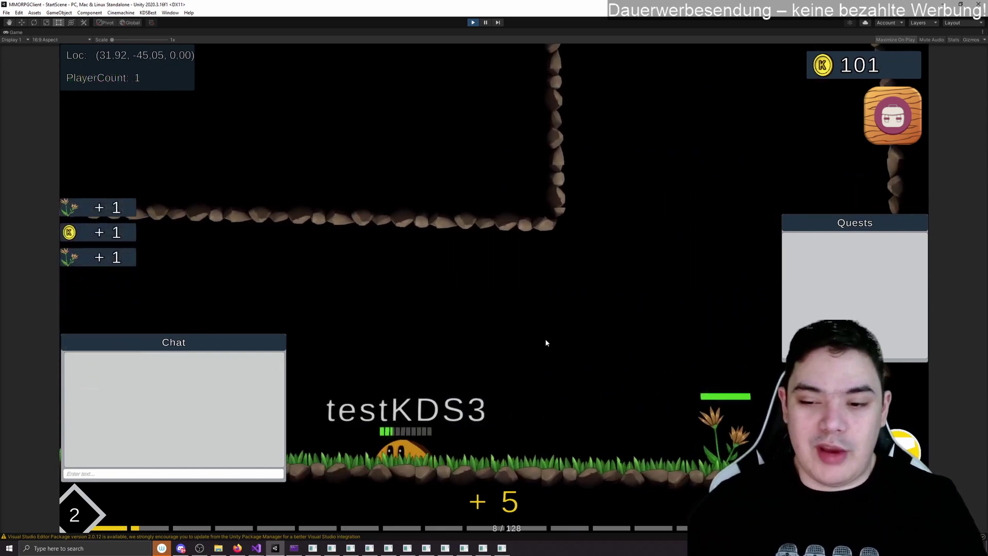
key("a")
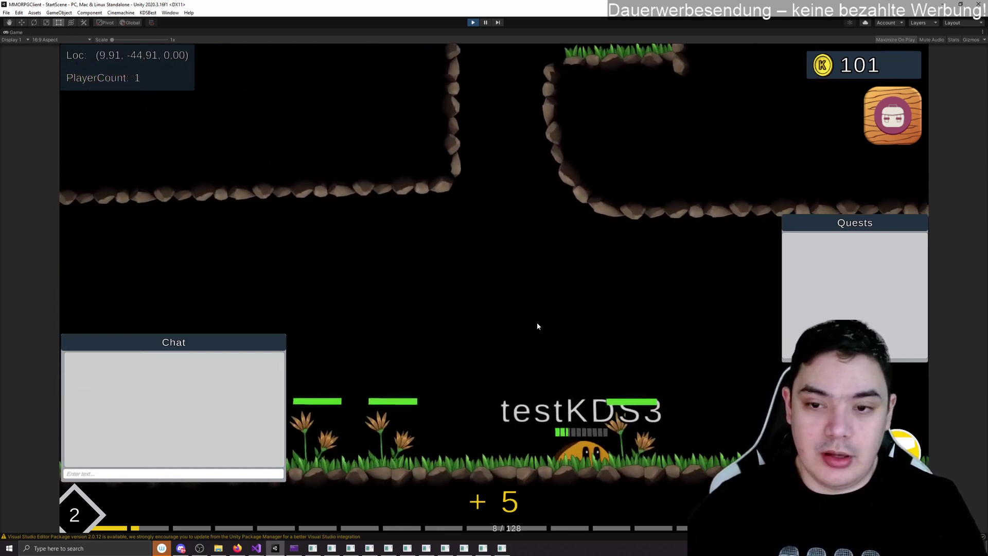
key("space")
key("d")
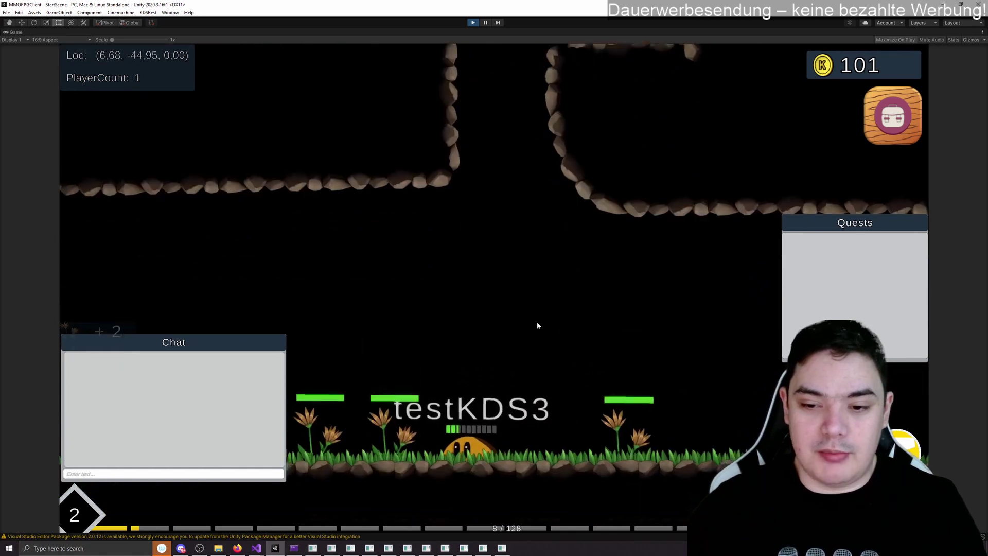
key("a")
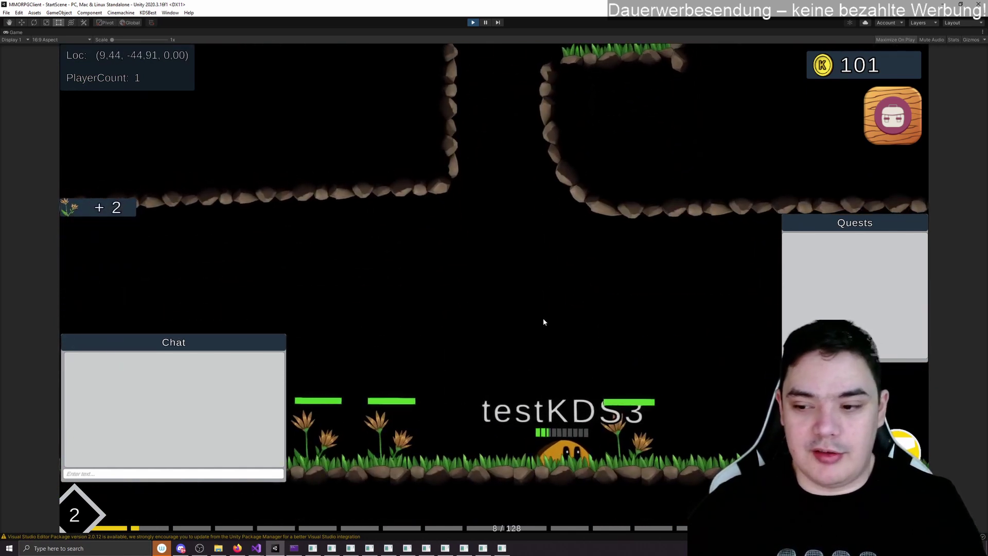
key("d")
key("i")
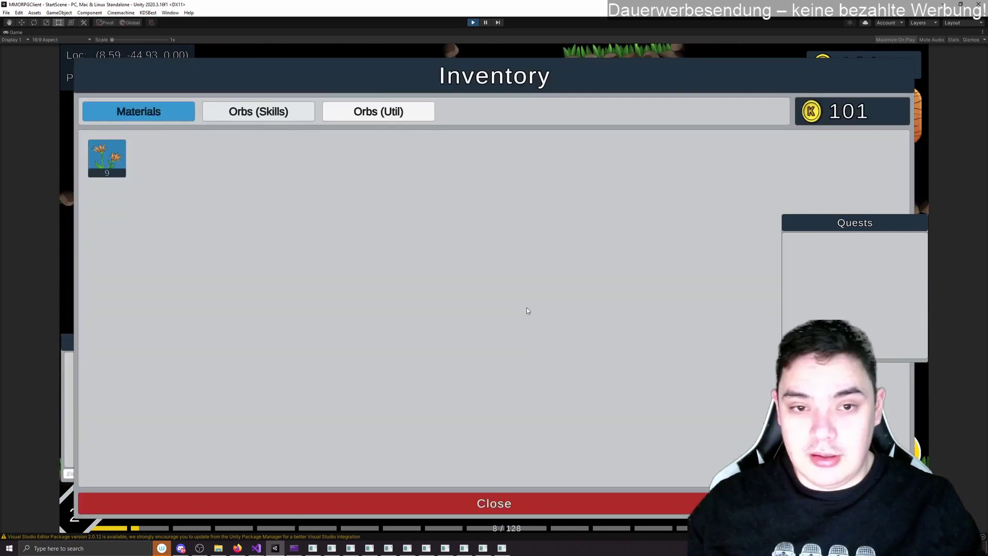
key("i")
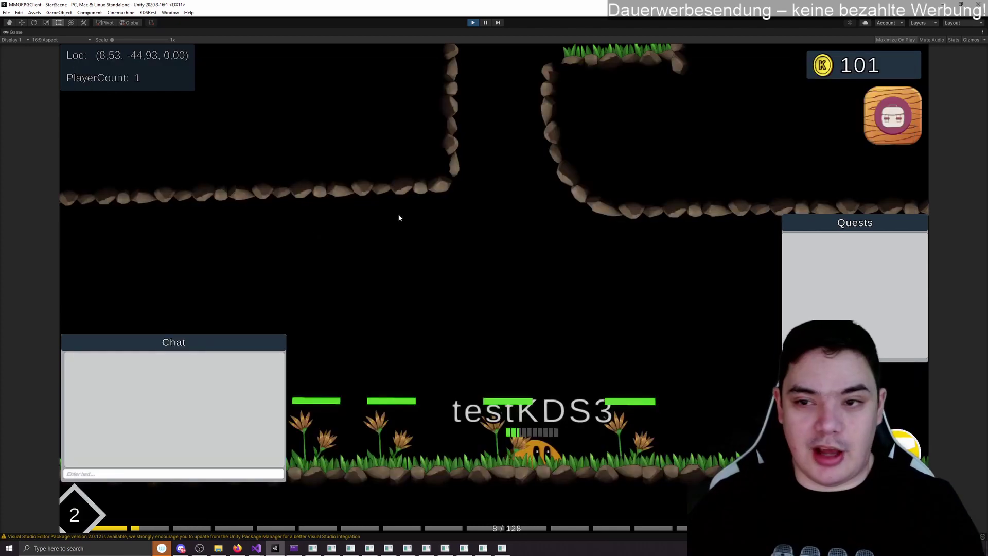
Step: Leave the maximized Game view and select Hans's QuestMarker in the zoomed Scene view
left_click(982, 32)
left_click(925, 60)
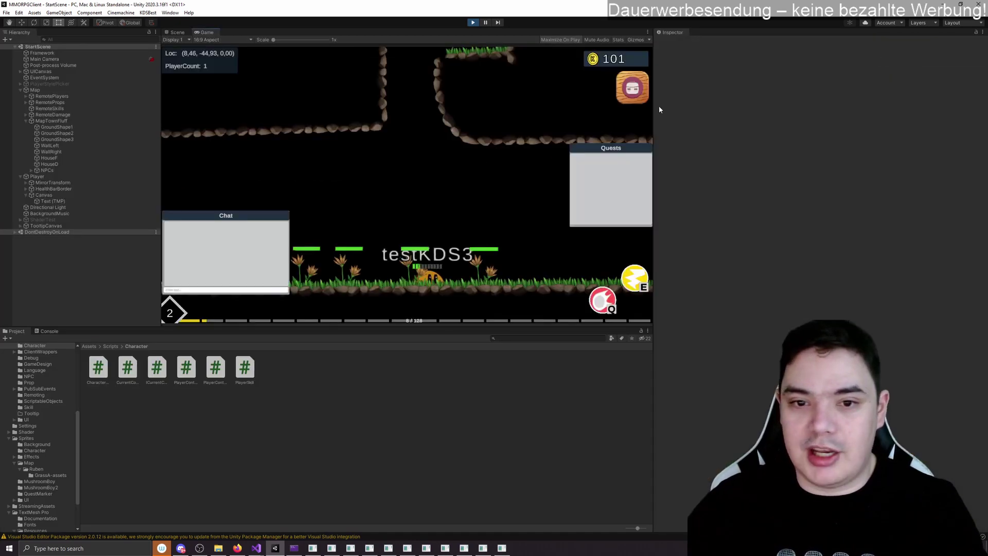
left_click(177, 32)
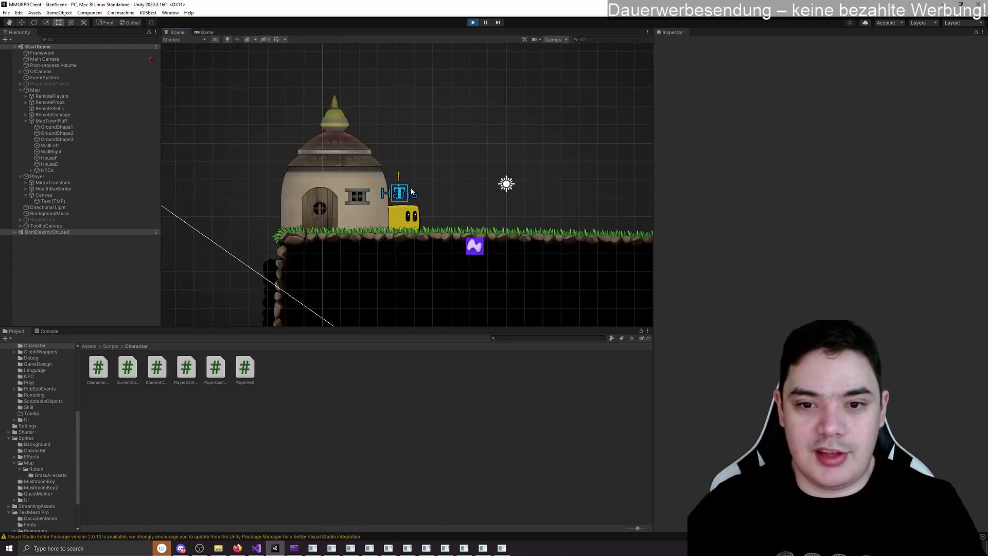
scroll(411, 191, "up", 3)
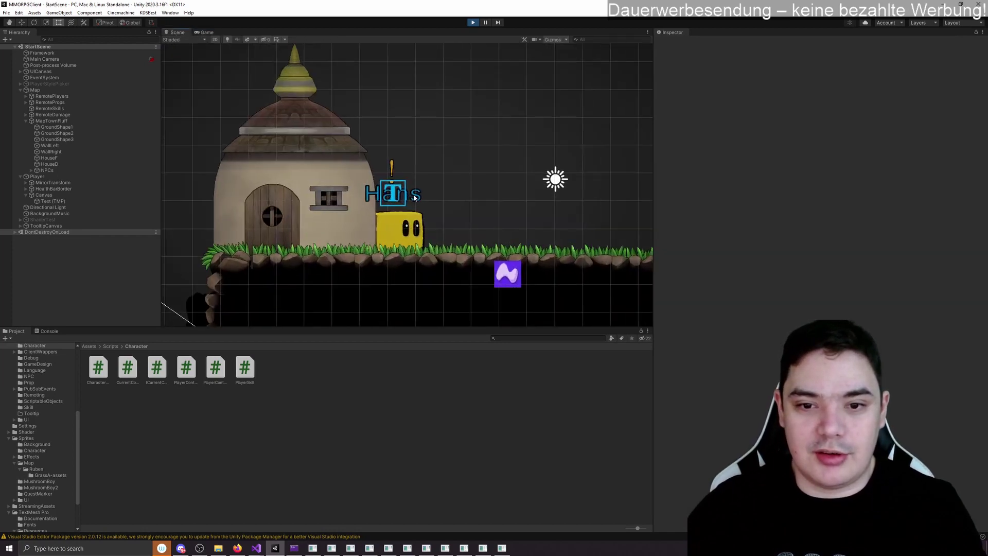
left_click(392, 167)
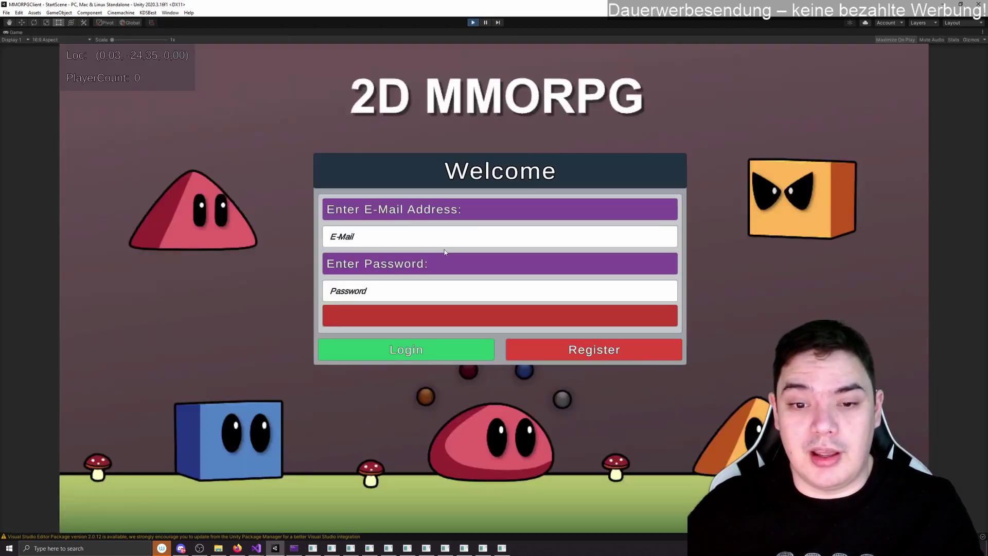
Step: Log back in with the account's e-mail and password
left_click(445, 245)
key("ctrl+v")
key("ctrl+v")
left_click(439, 346)
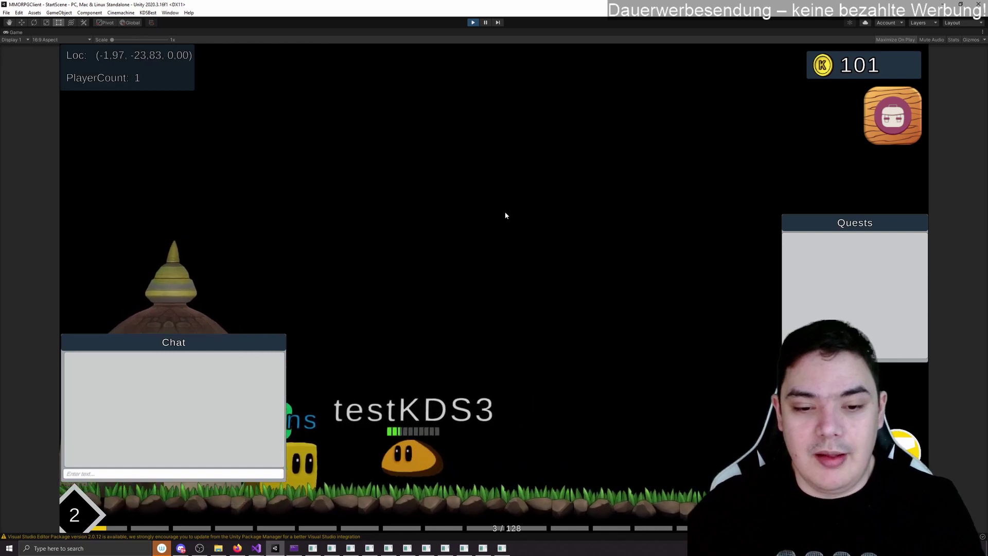
Step: Accept Hans's Collect10Flowers quest and view the 9 flowers in the inventory
key("Left")
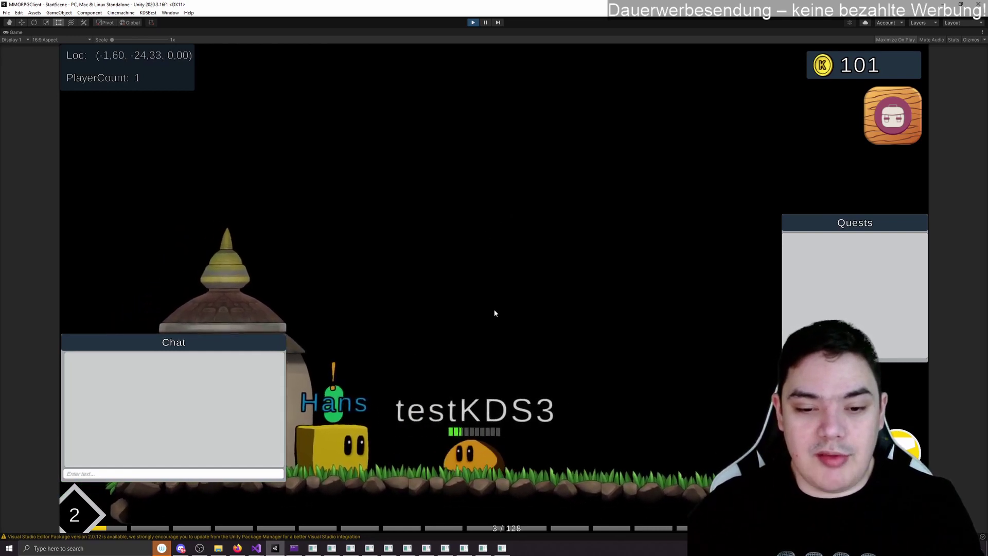
key("e")
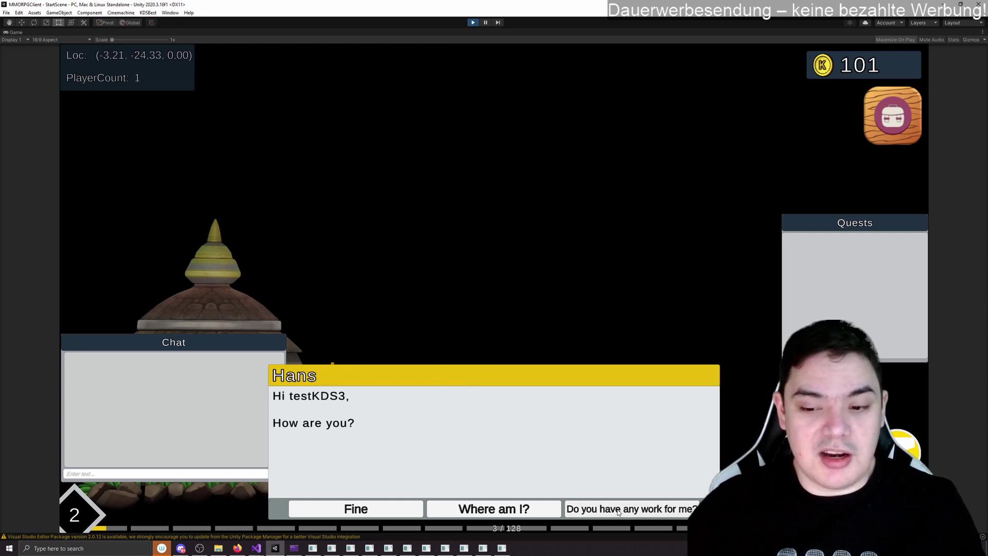
left_click(656, 512)
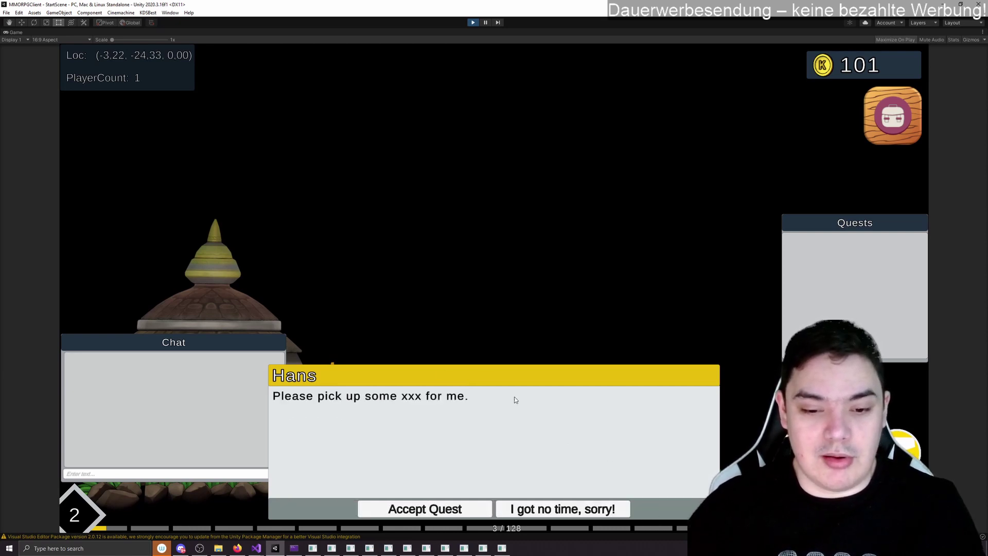
left_click(410, 510)
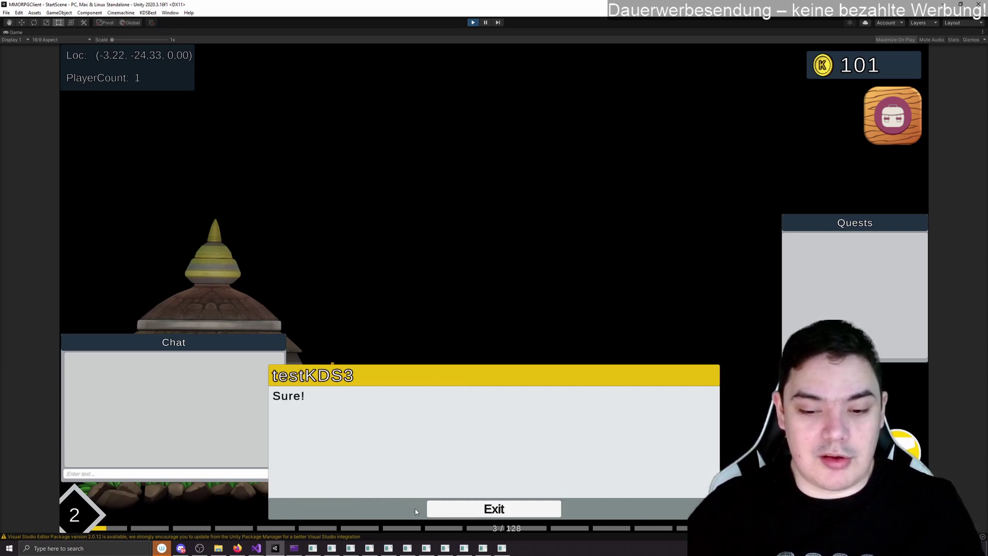
left_click(460, 514)
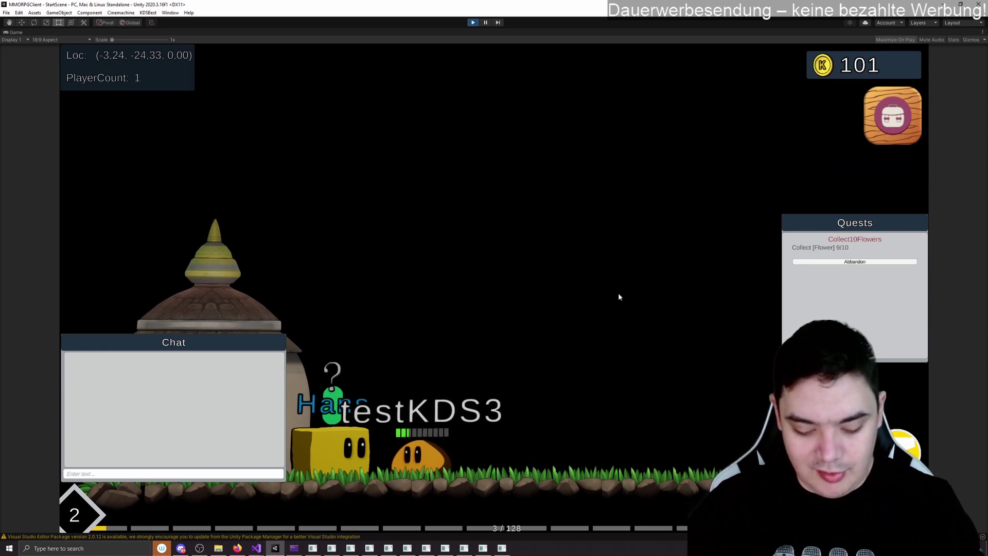
key("i")
mouse_move(111, 164)
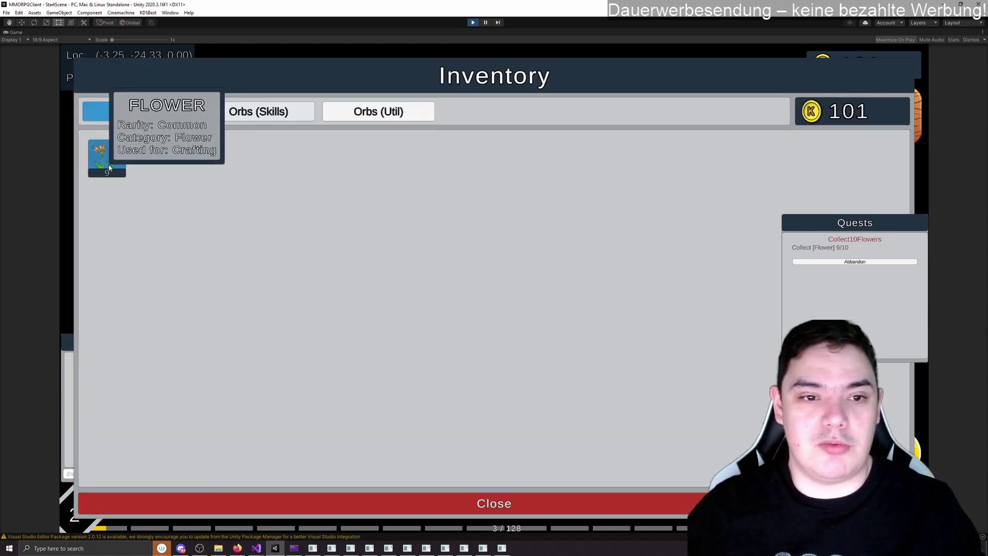
Step: Close the inventory and walk right into the pit gathering flowers
key("i")
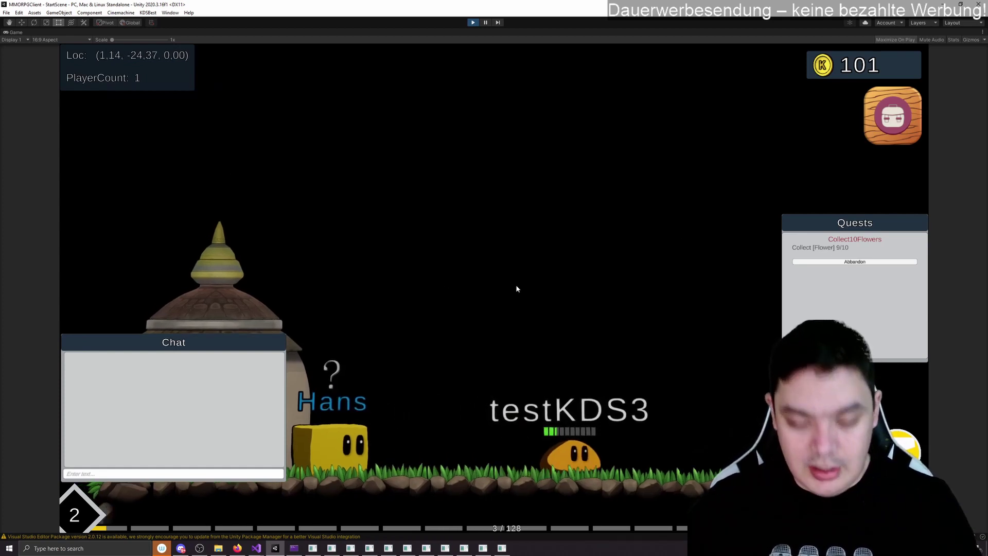
key("Right")
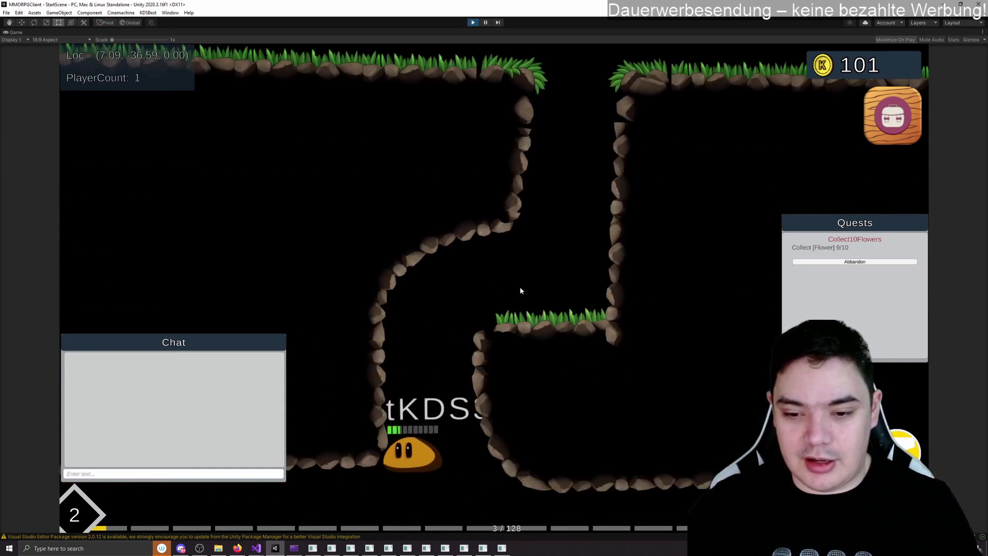
key("Right")
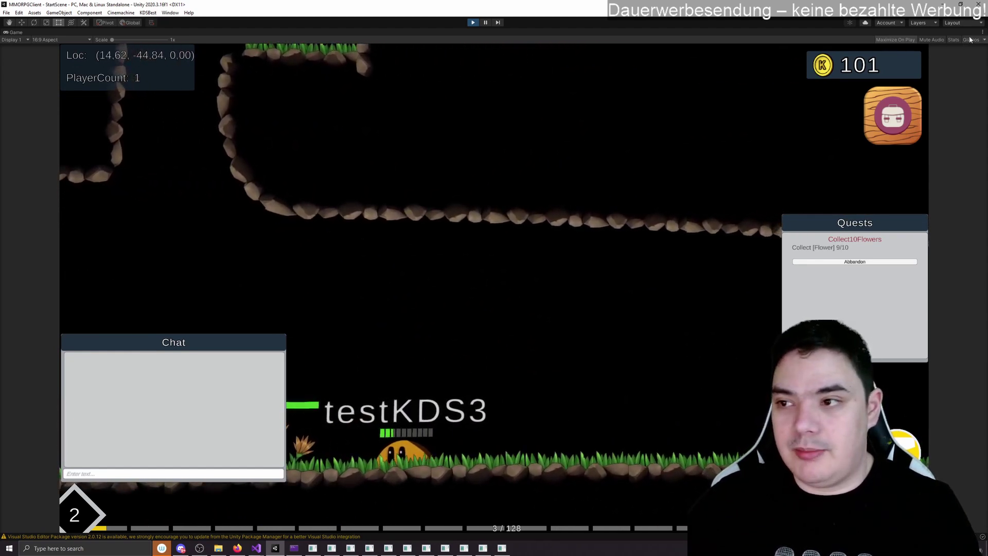
Step: Restore the editor layout and check Hans's quest marker in the Scene view, then return to the game
left_click(983, 32)
left_click(921, 59)
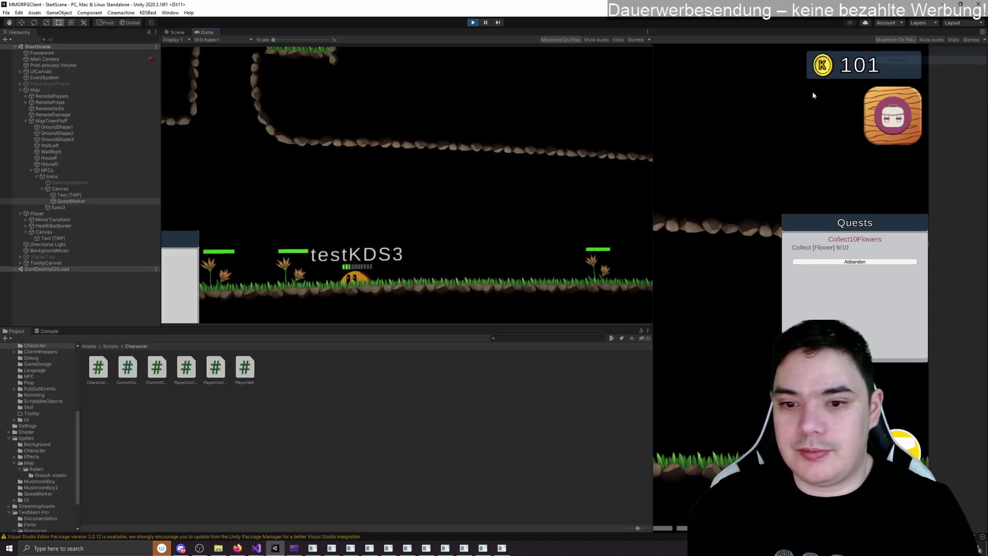
left_click(175, 31)
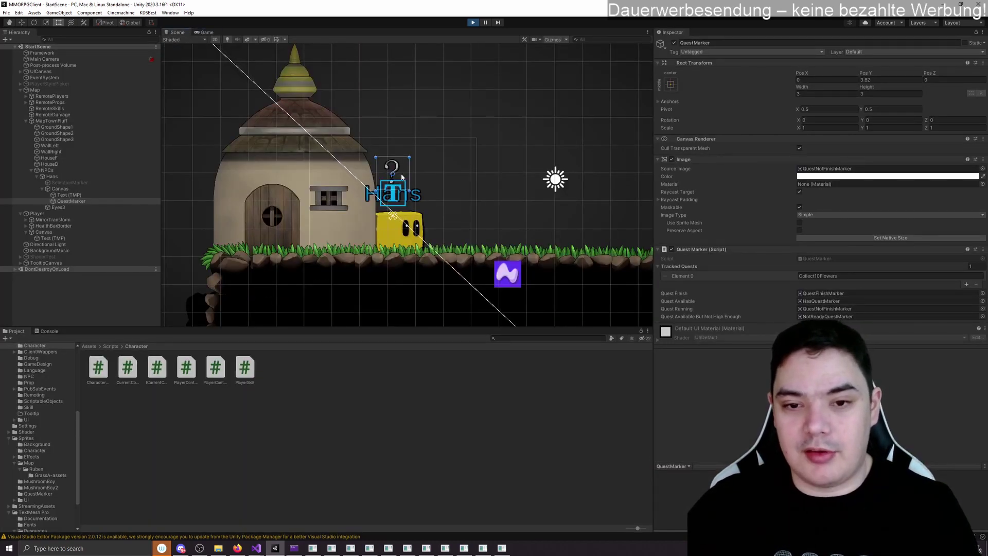
left_click(206, 32)
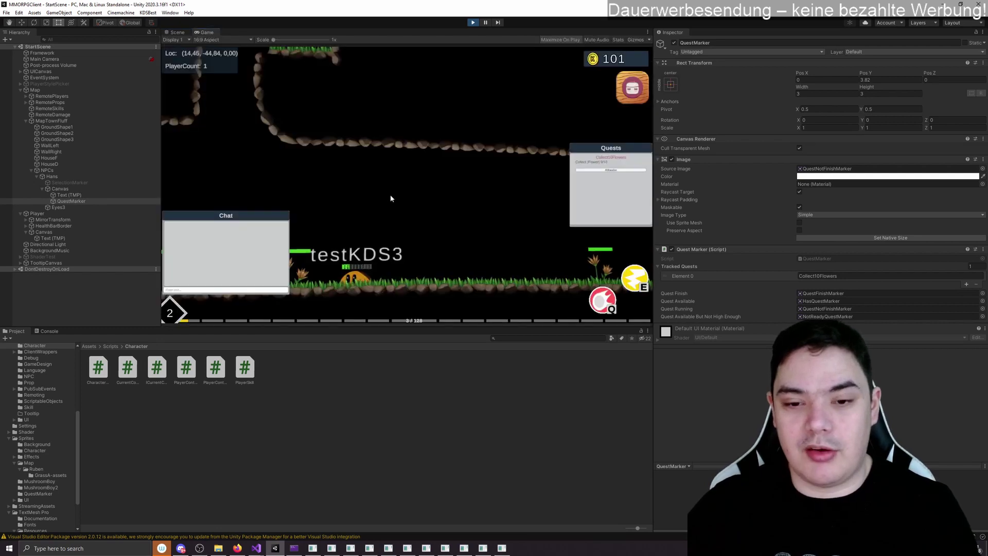
Step: Pick up more flowers to reach 11/10 and view Hans's finished-quest marker in the Scene view
key("d")
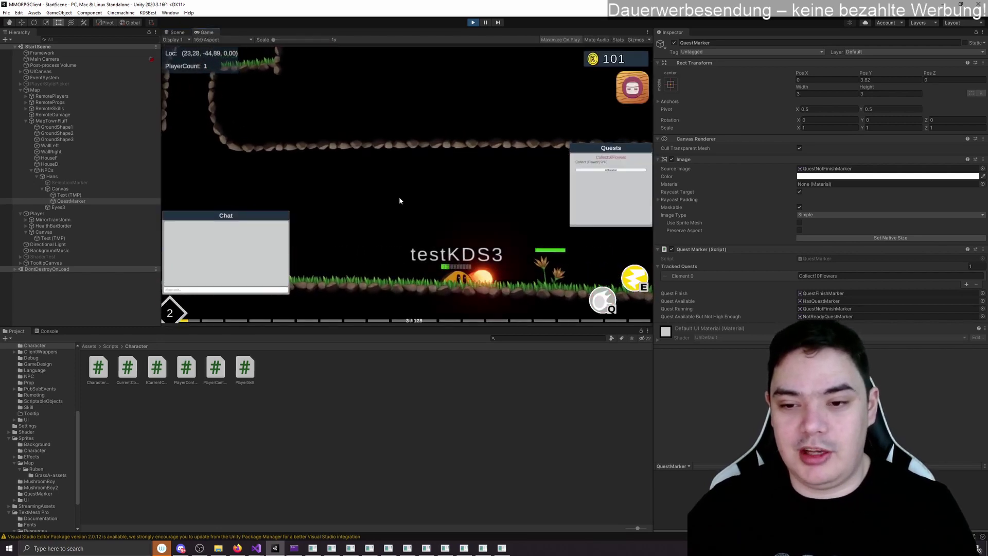
key("a")
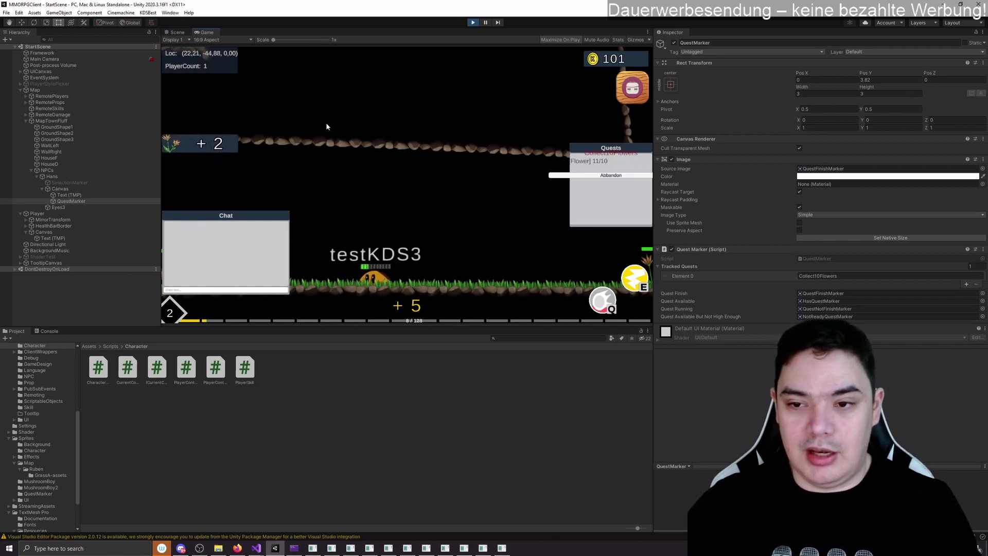
key("ctrl+1")
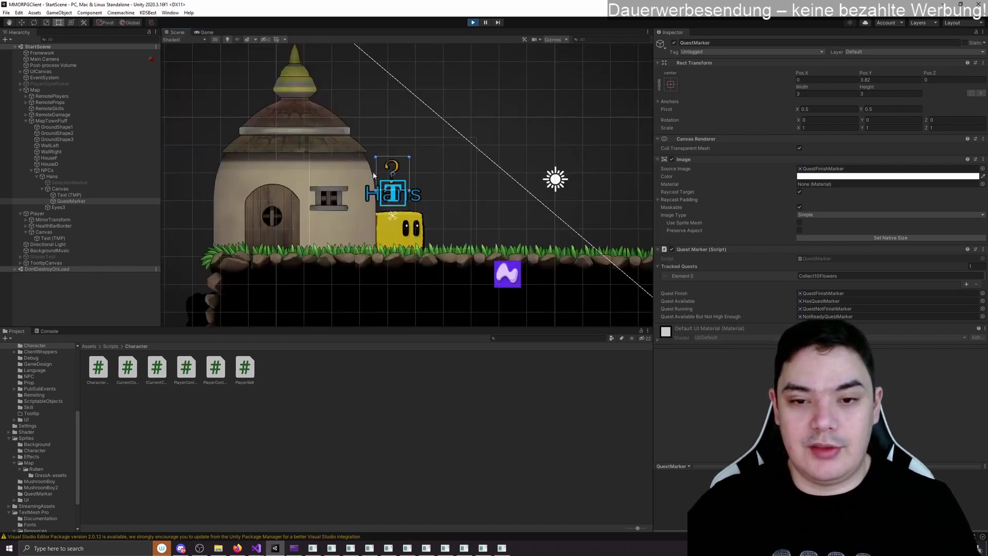
left_click(473, 23)
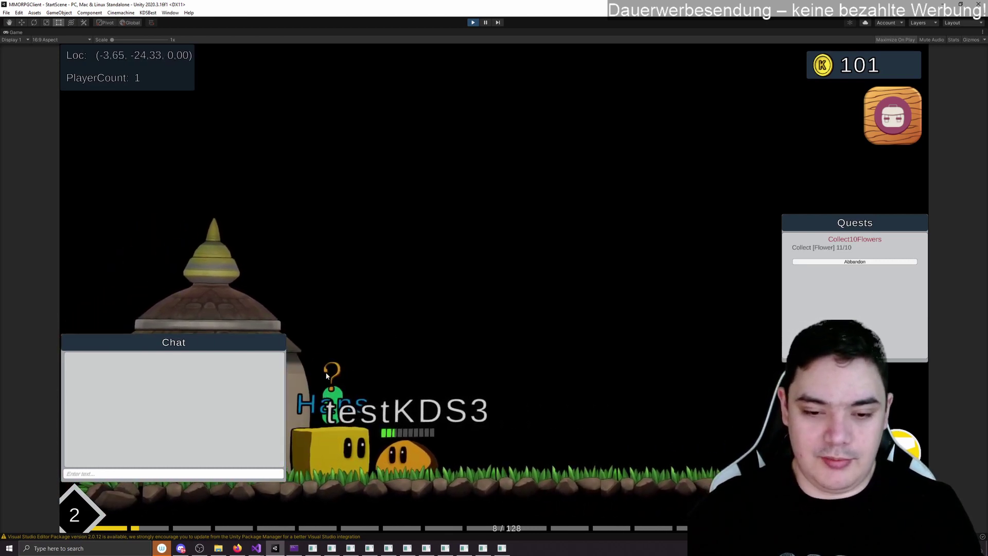
Step: Give the flowers to Hans for 201 coins and level 10, then walk right
left_click(329, 369)
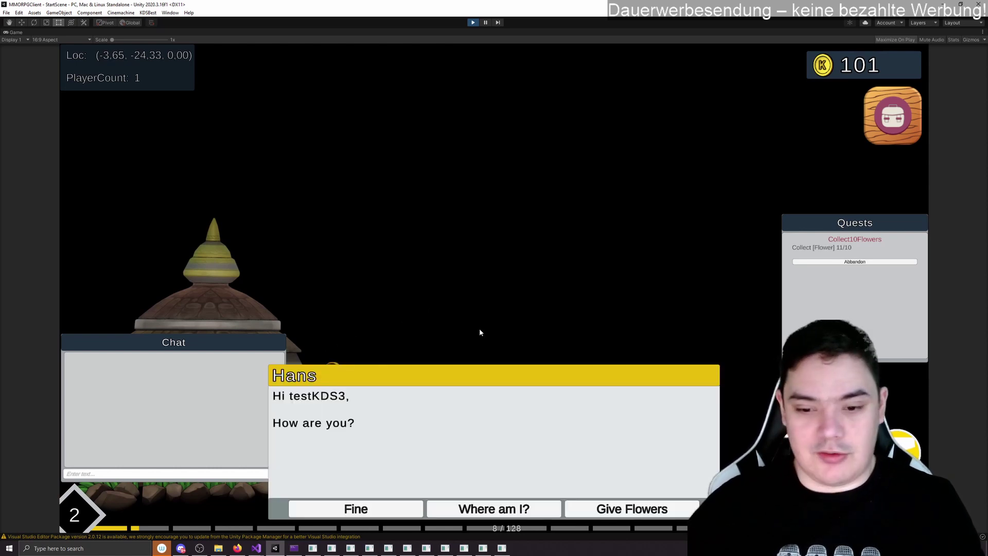
left_click(626, 511)
left_click(506, 509)
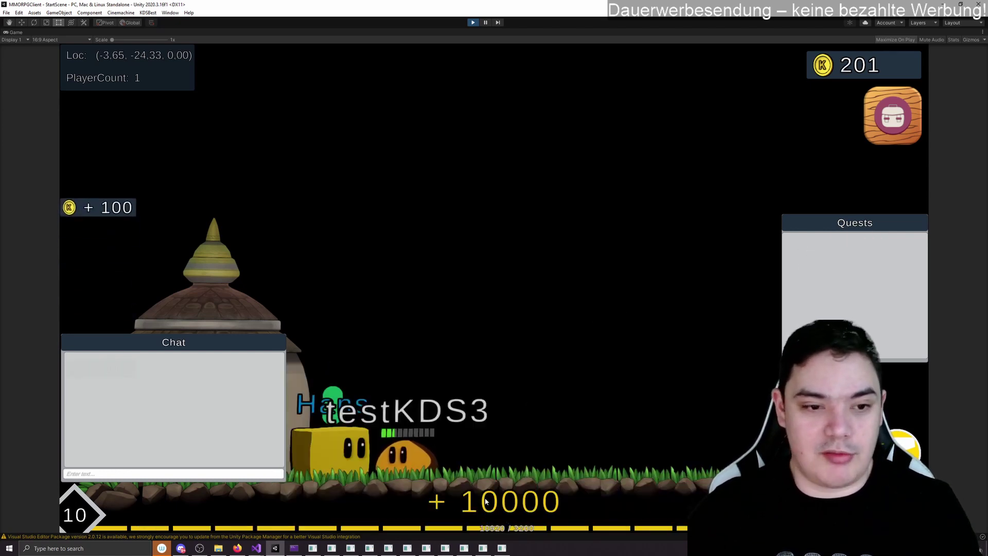
key("d")
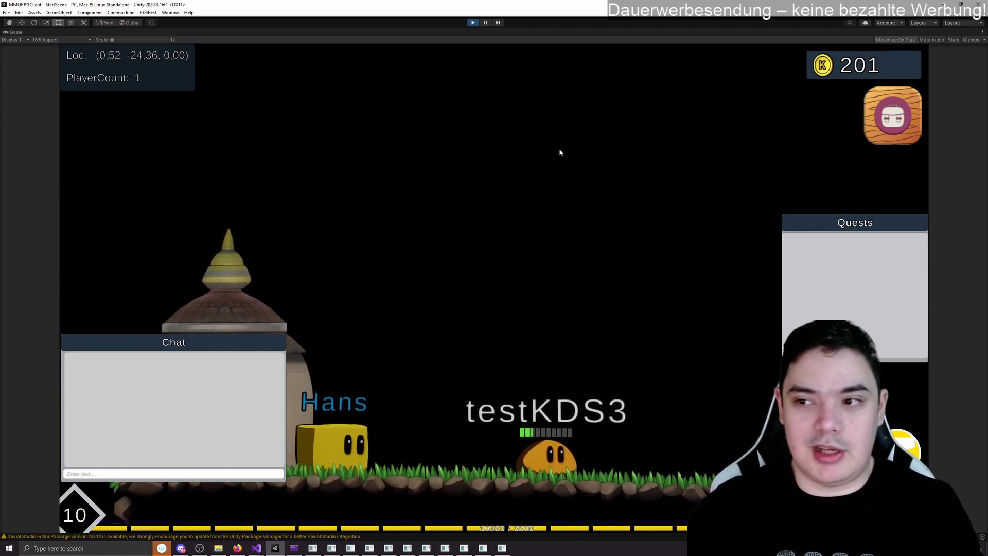
Step: Walk near Hans once more, then stop play mode
key("a")
key("d")
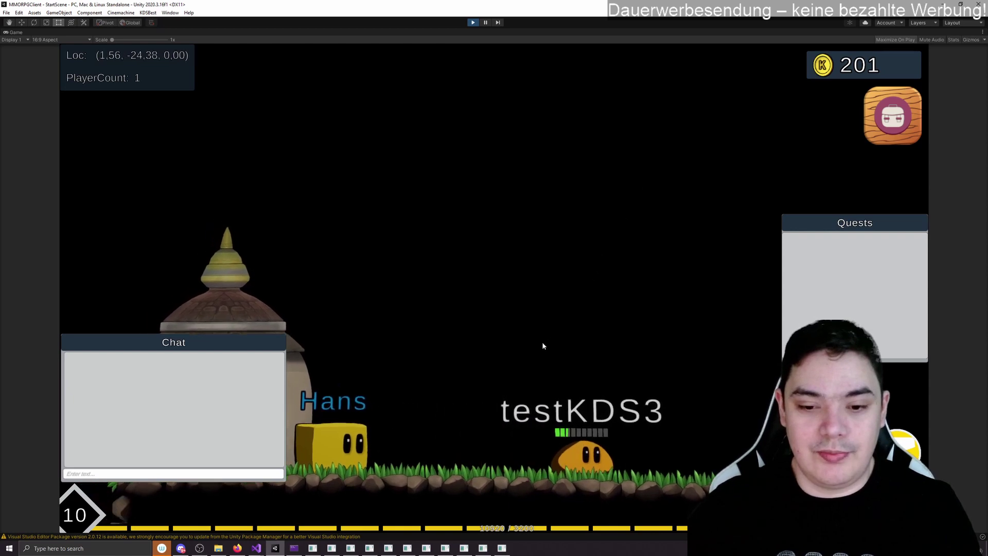
left_click(472, 22)
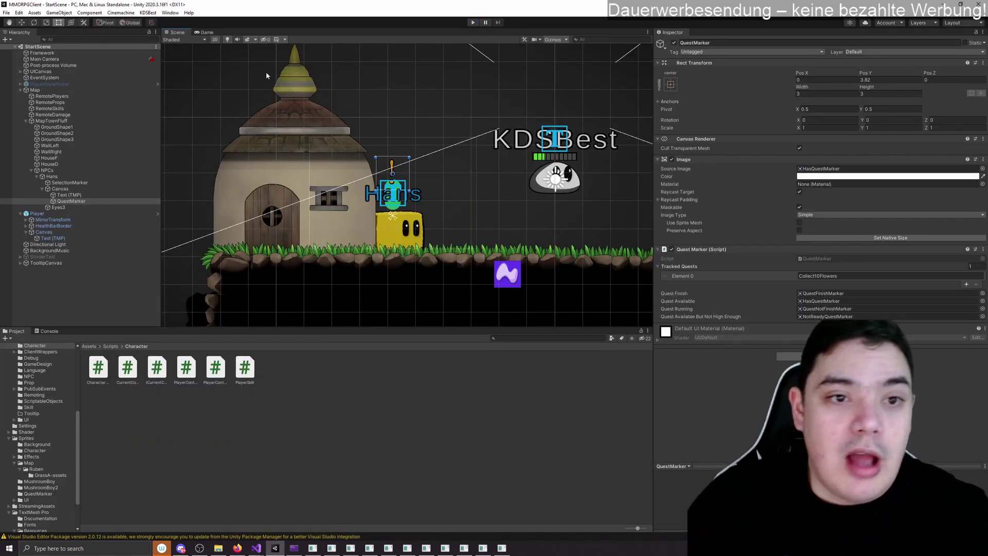
Step: In the Quest Editor, select Collect10Flowers and inspect its Collect10Flower task asset
left_click(148, 12)
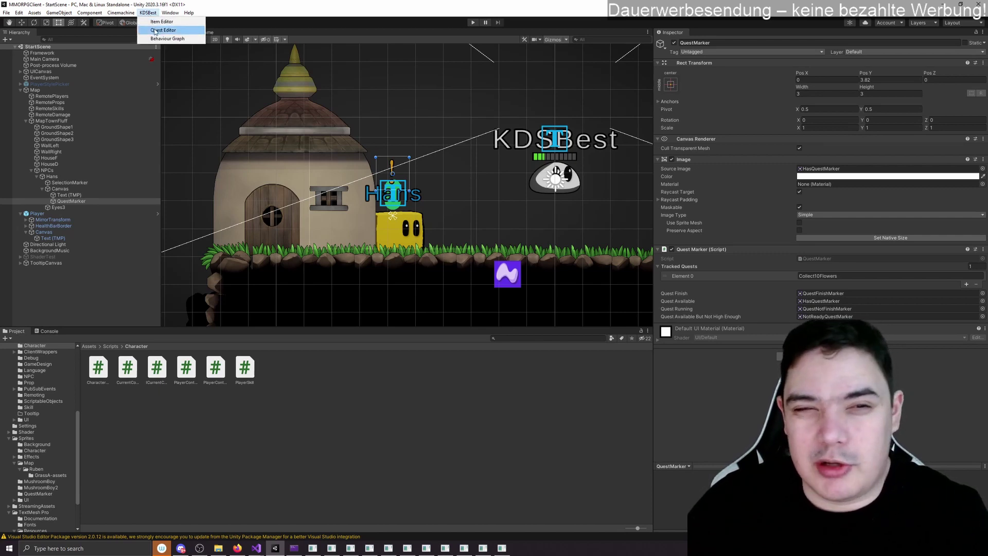
left_click(154, 30)
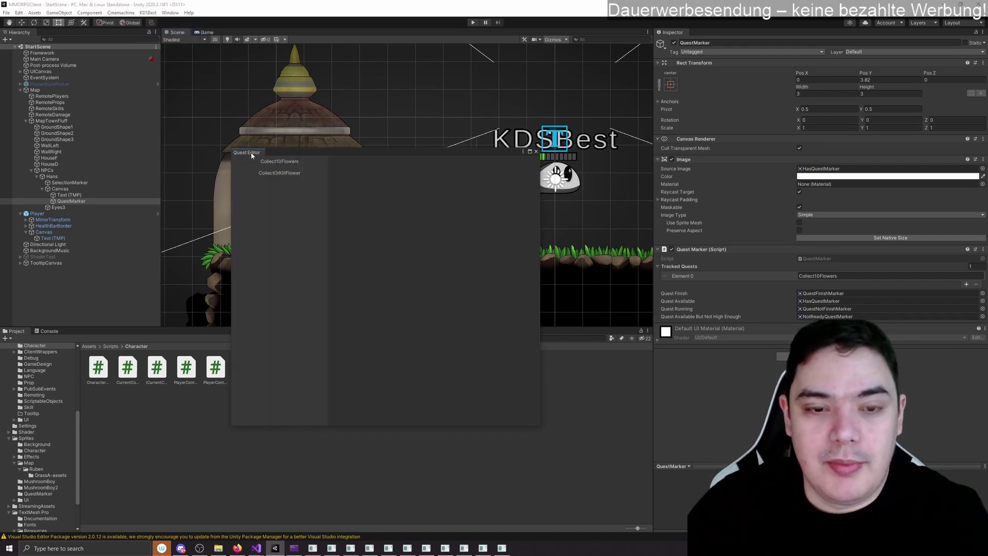
left_click_drag(274, 153, 281, 129)
left_click(283, 138)
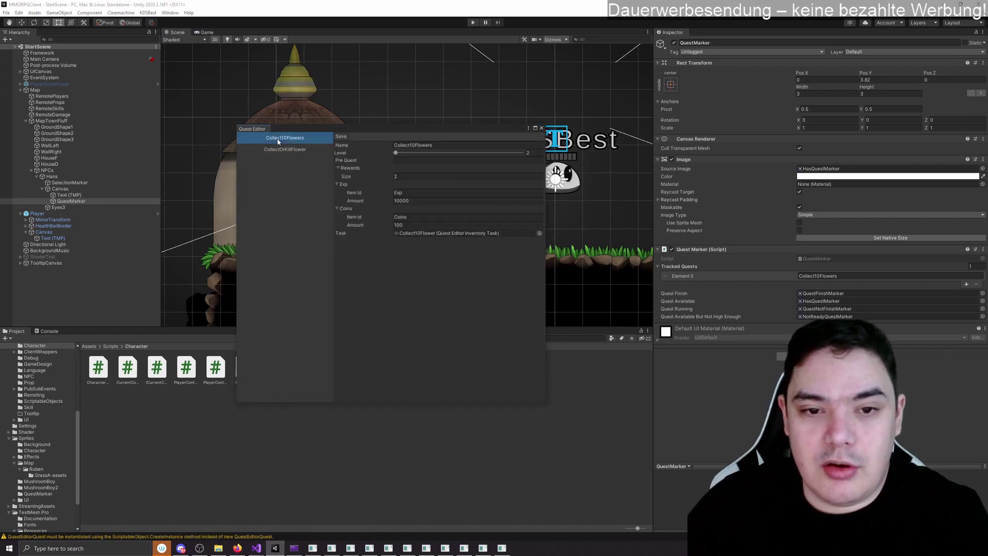
left_click(282, 138)
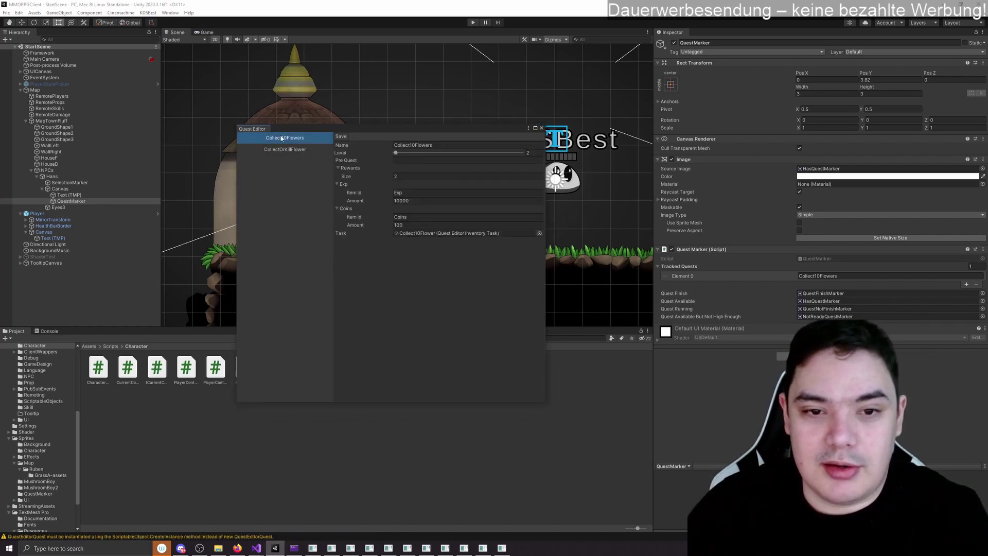
left_click(338, 142)
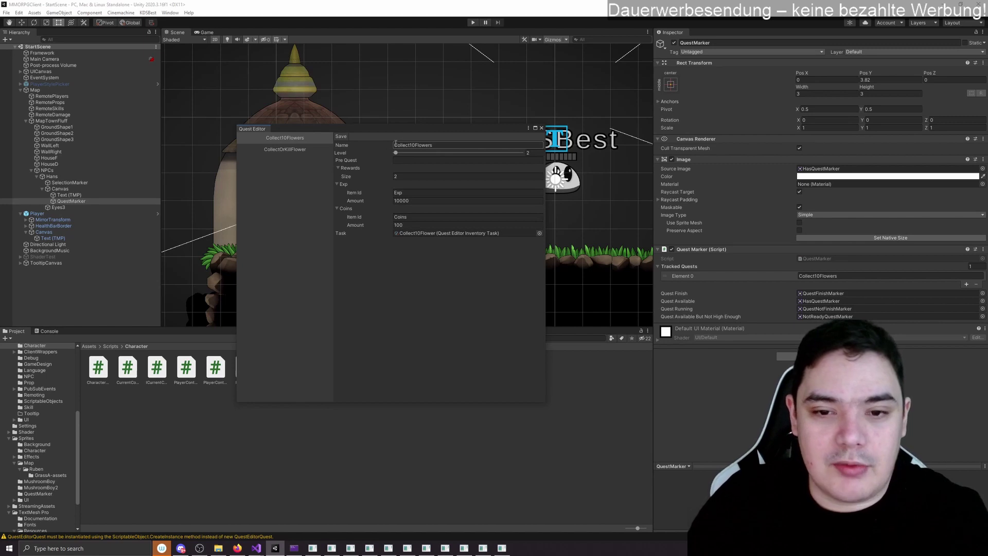
left_click(431, 233)
left_click(100, 371)
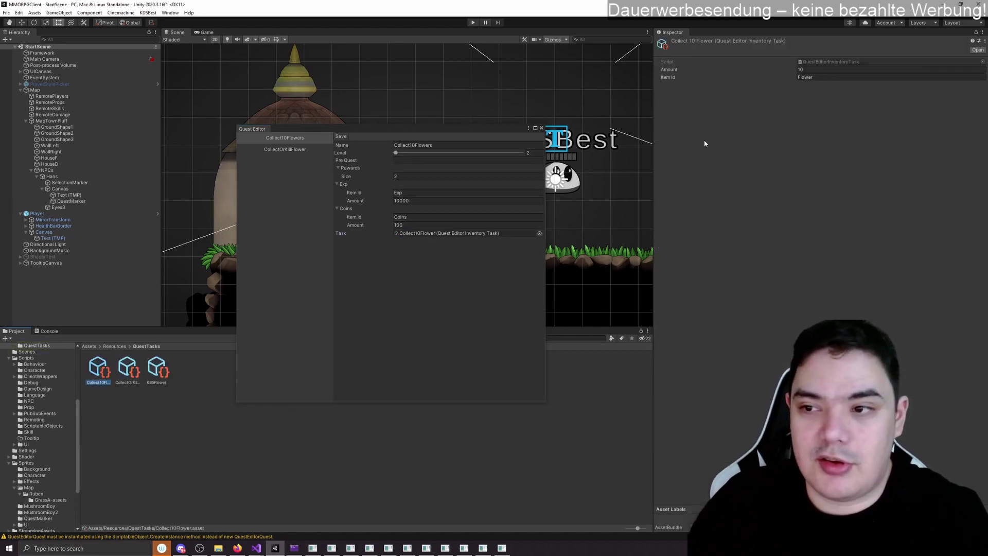
Step: Close the Quest Editor and select the Collect10Flowers quest file in StreamingAssets/Quests
left_click(541, 129)
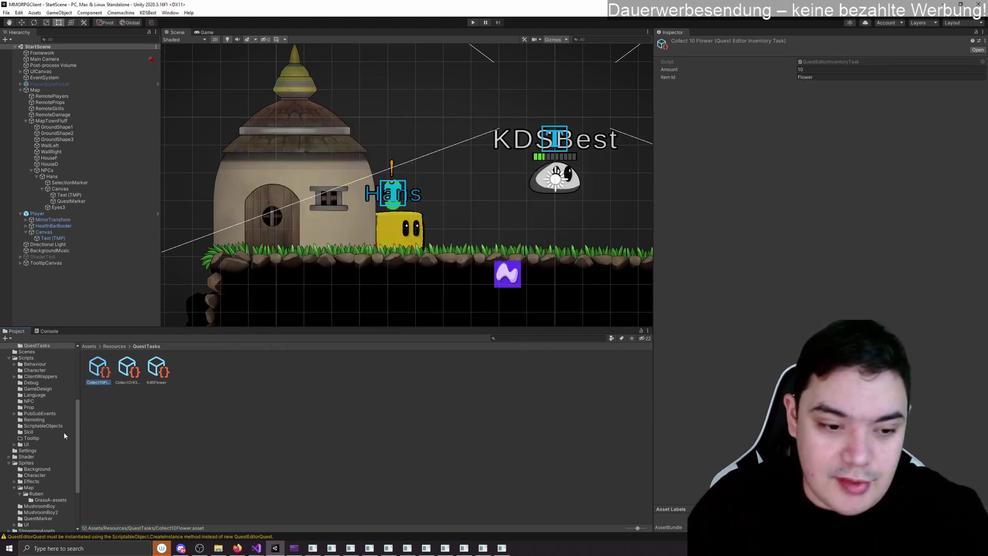
scroll(64, 435, "down", 3)
left_click(41, 460)
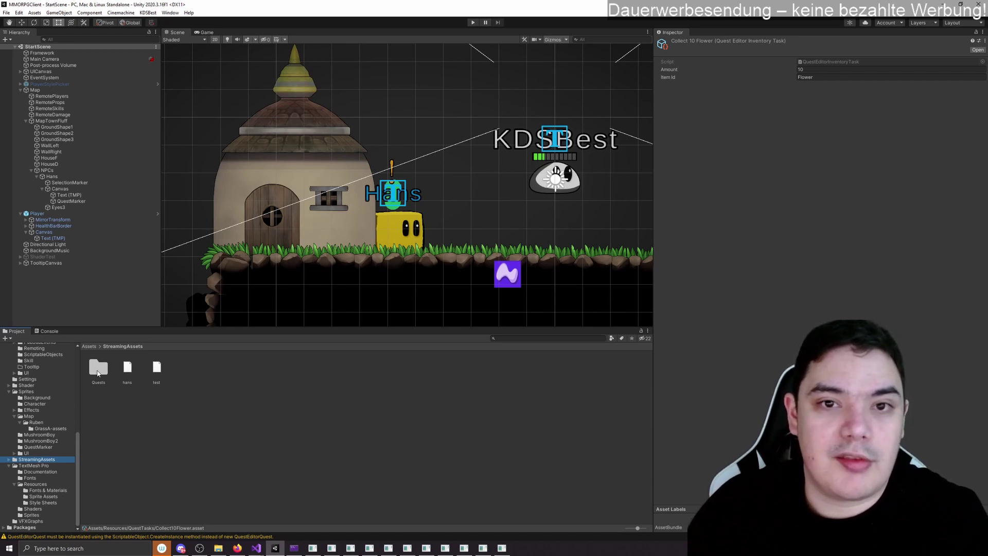
double_click(98, 367)
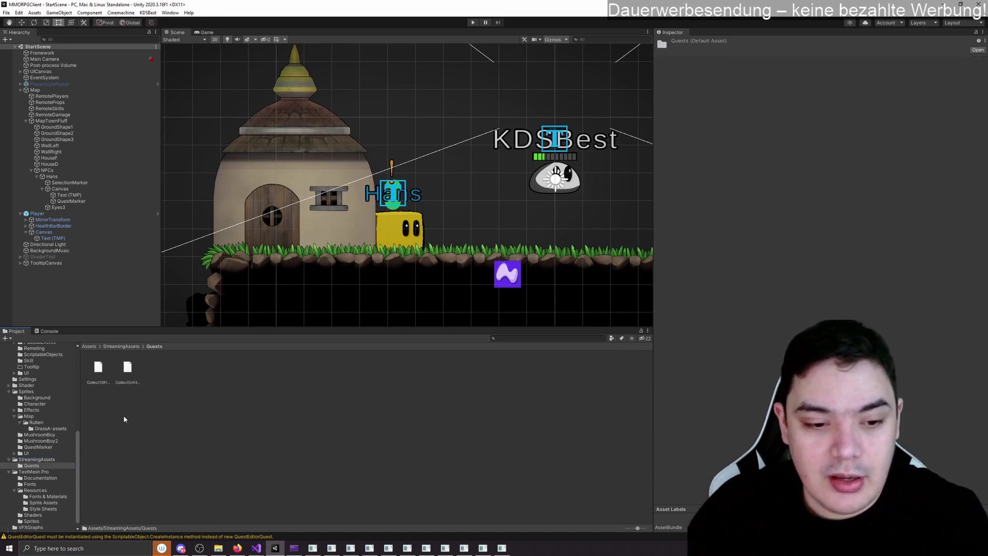
left_click(98, 368)
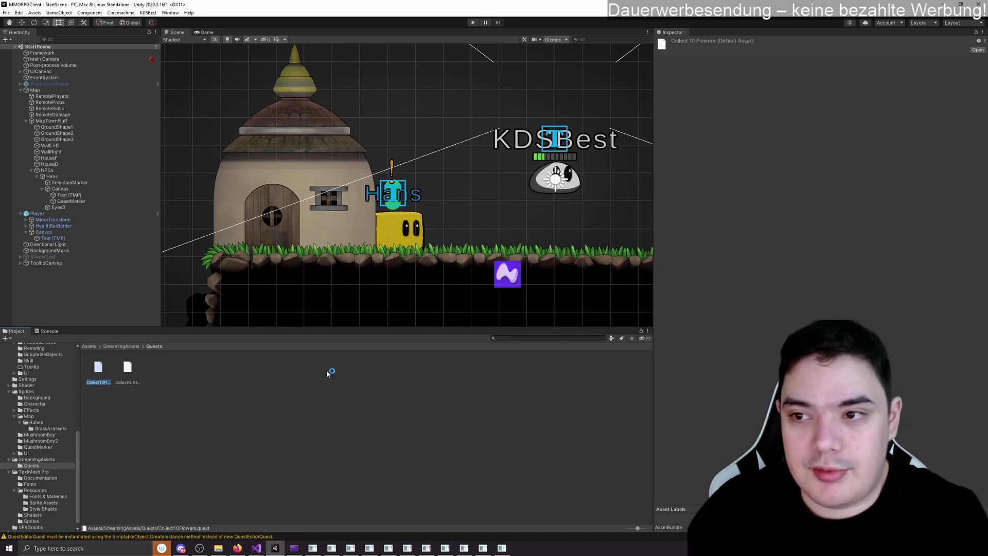
left_click(976, 49)
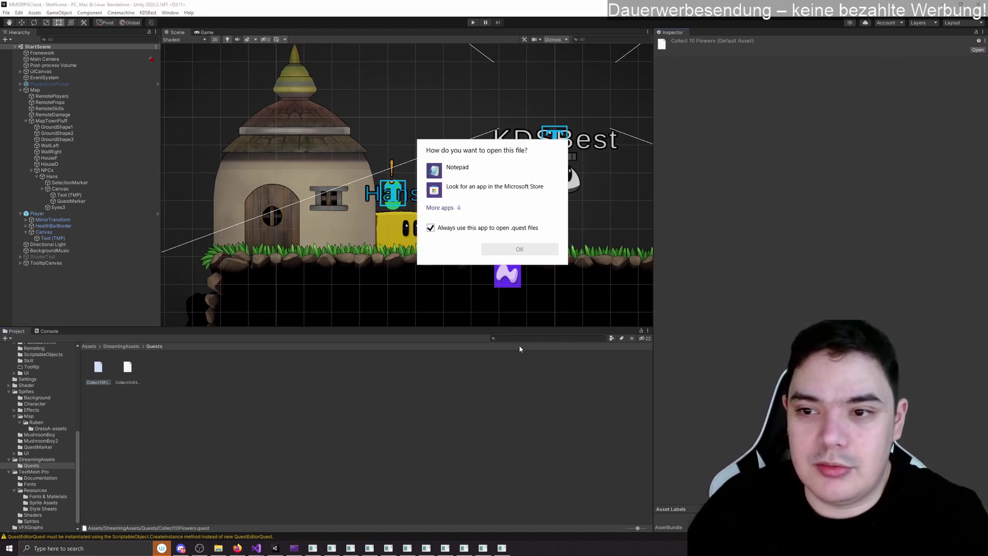
left_click(430, 227)
left_click(458, 169)
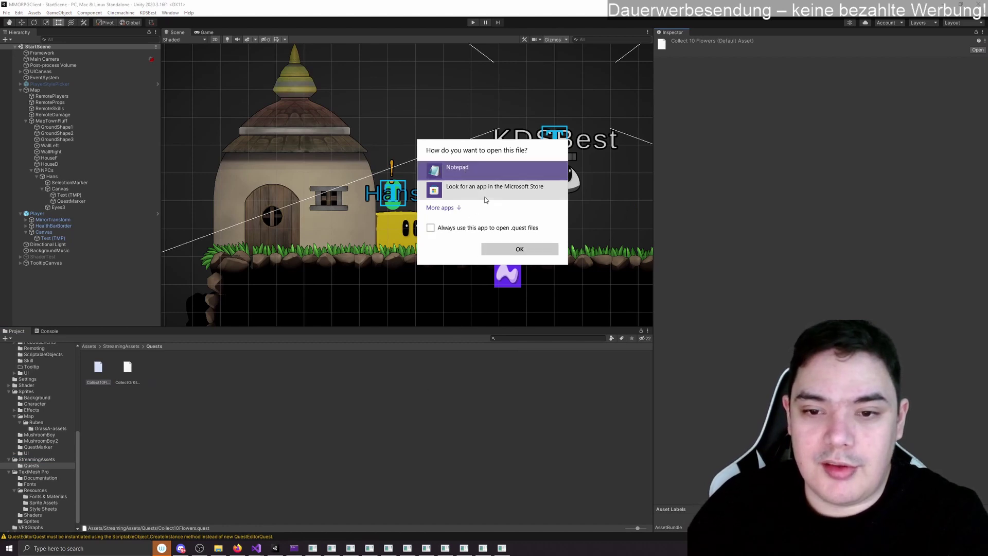
left_click(518, 249)
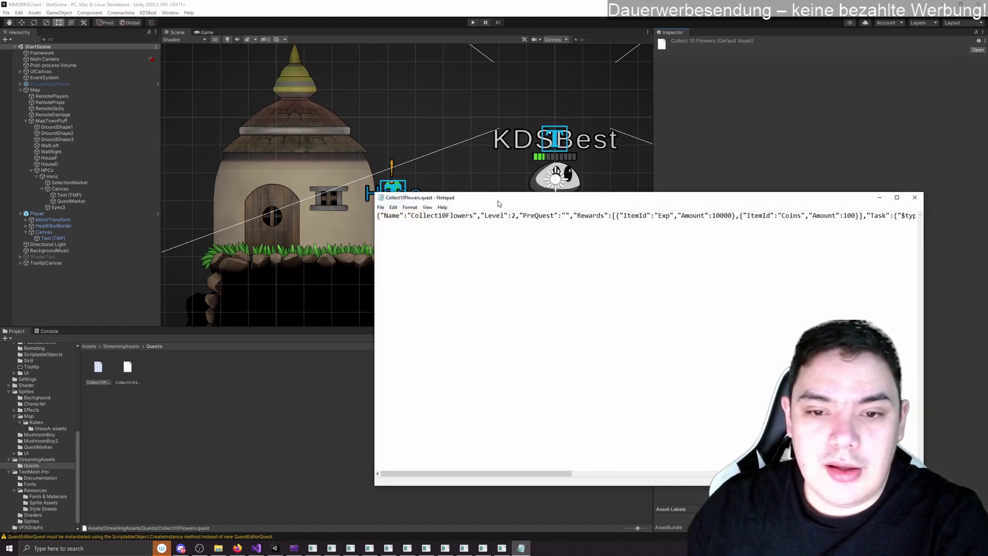
left_click_drag(499, 204, 325, 178)
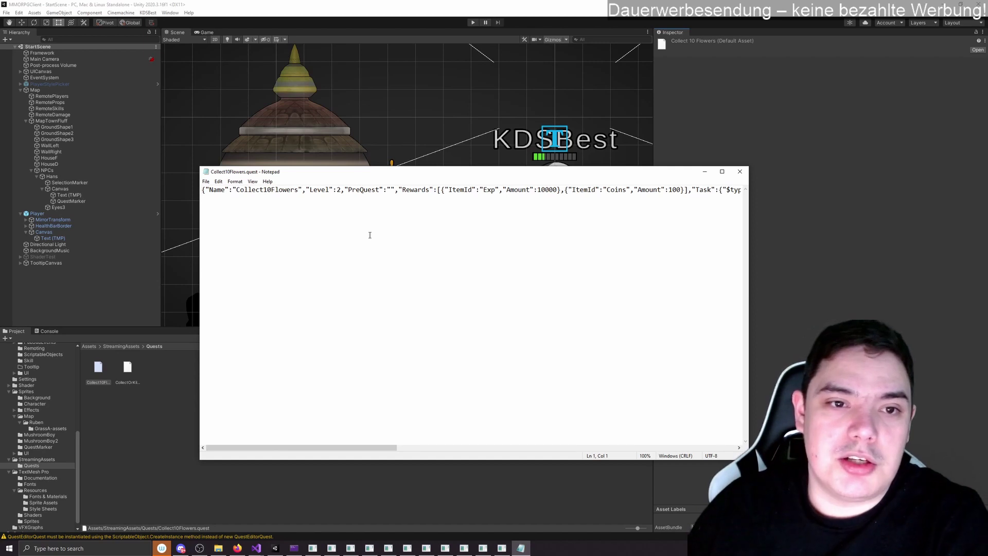
left_click_drag(237, 187, 295, 223)
left_click(301, 225)
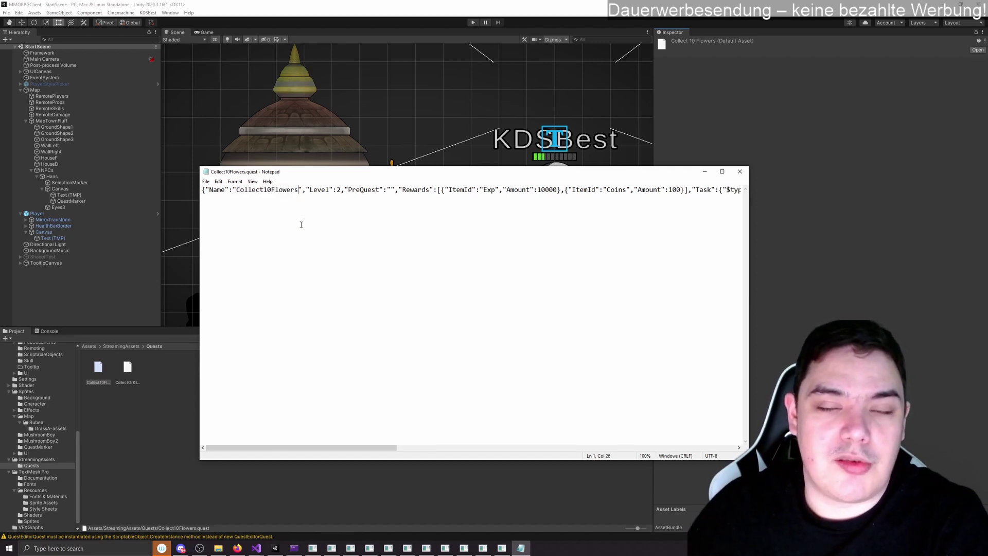
left_click(739, 172)
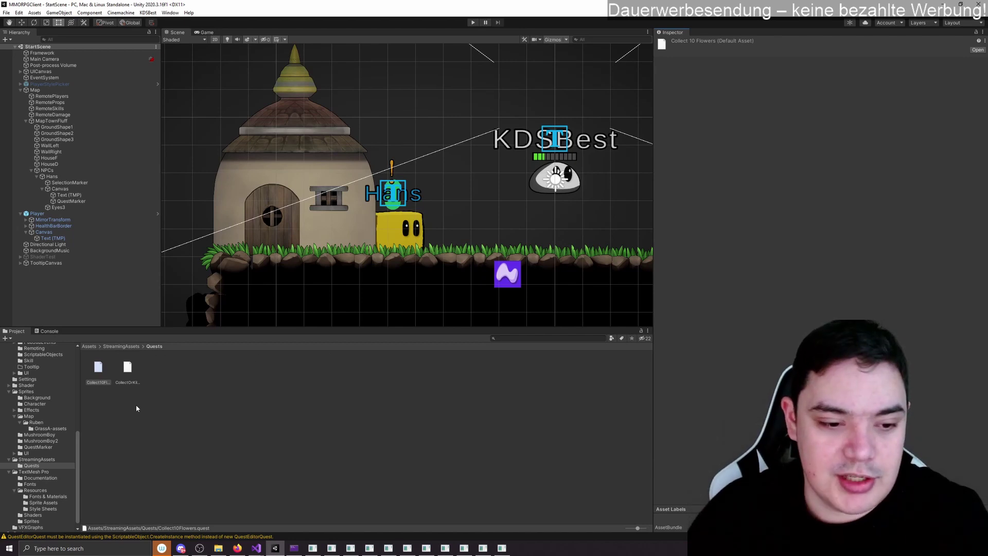
left_click(49, 459)
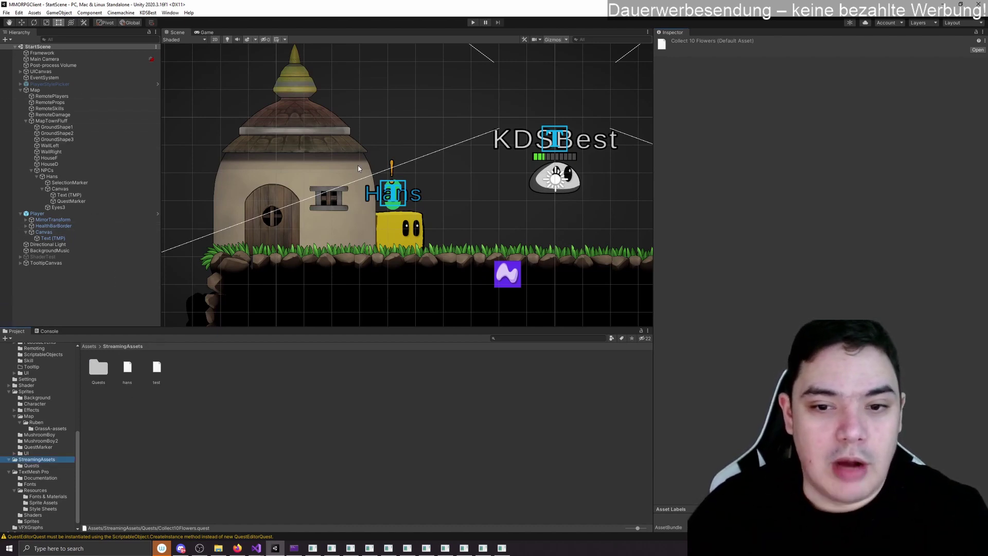
left_click(148, 12)
left_click(154, 38)
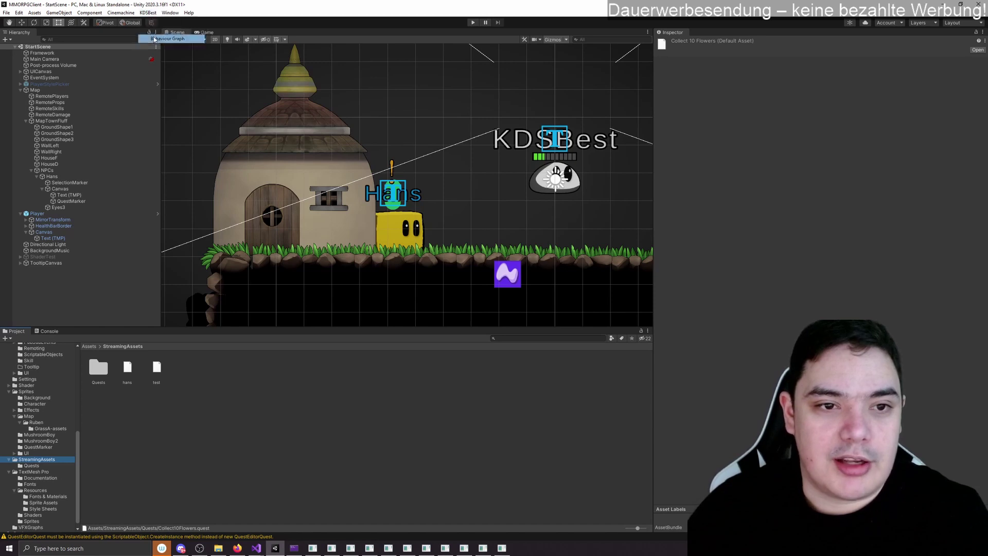
left_click(29, 18)
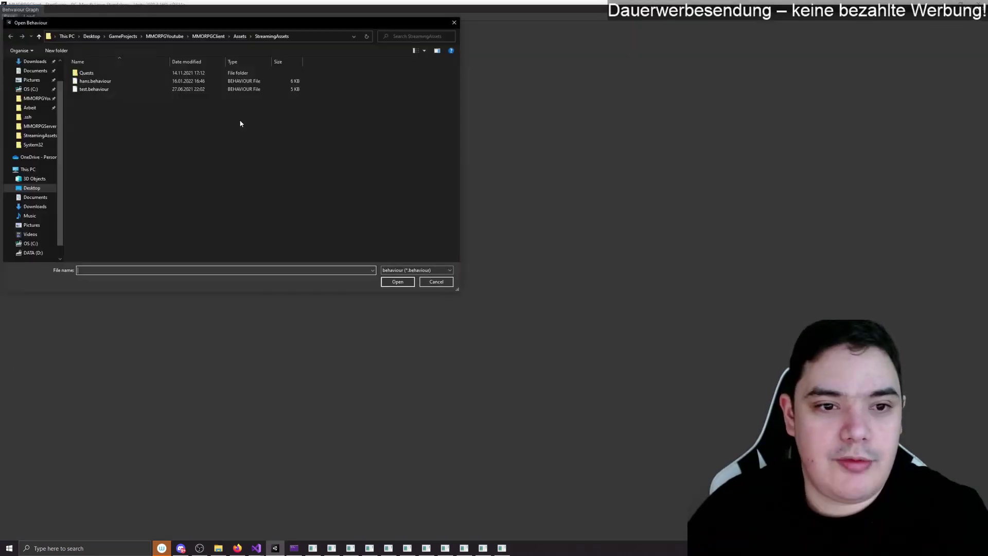
double_click(106, 82)
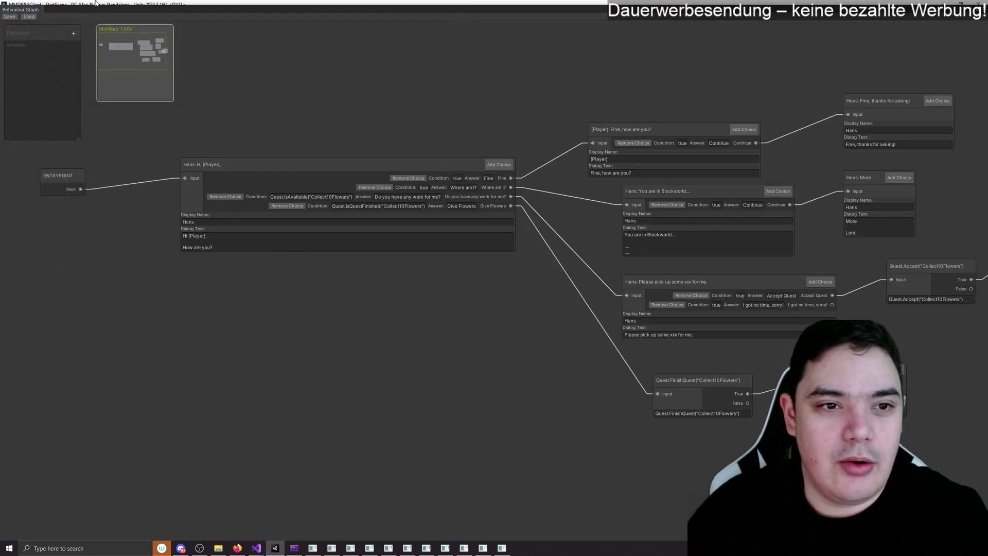
left_click_drag(94, 7, 320, 194)
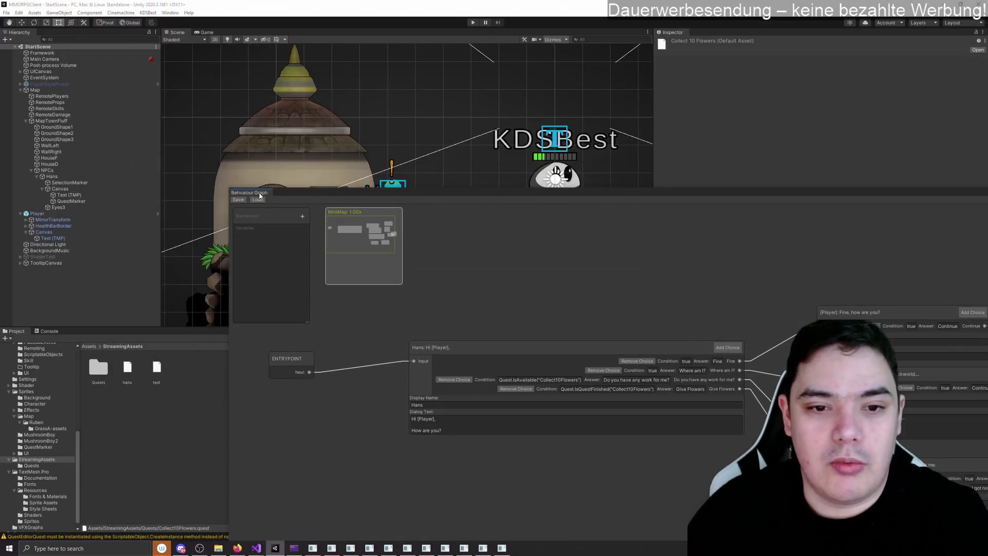
left_click_drag(260, 195, 263, 33)
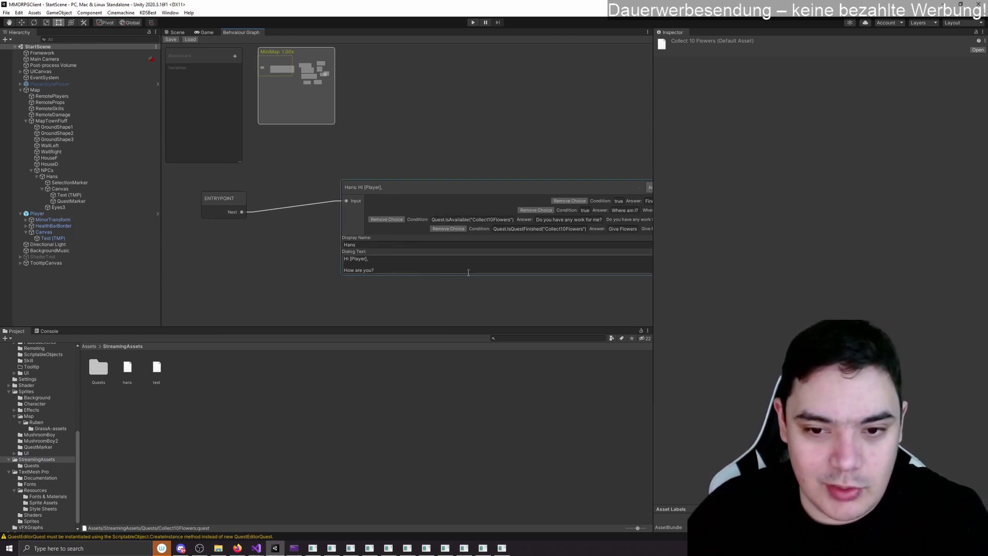
middle_click_drag(483, 306, 311, 308)
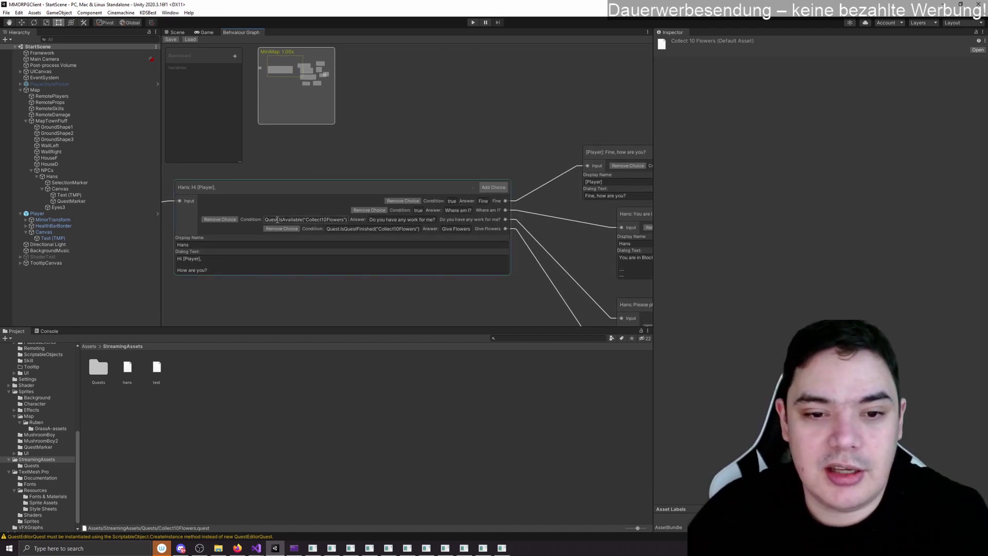
left_click(277, 219)
left_click(296, 220)
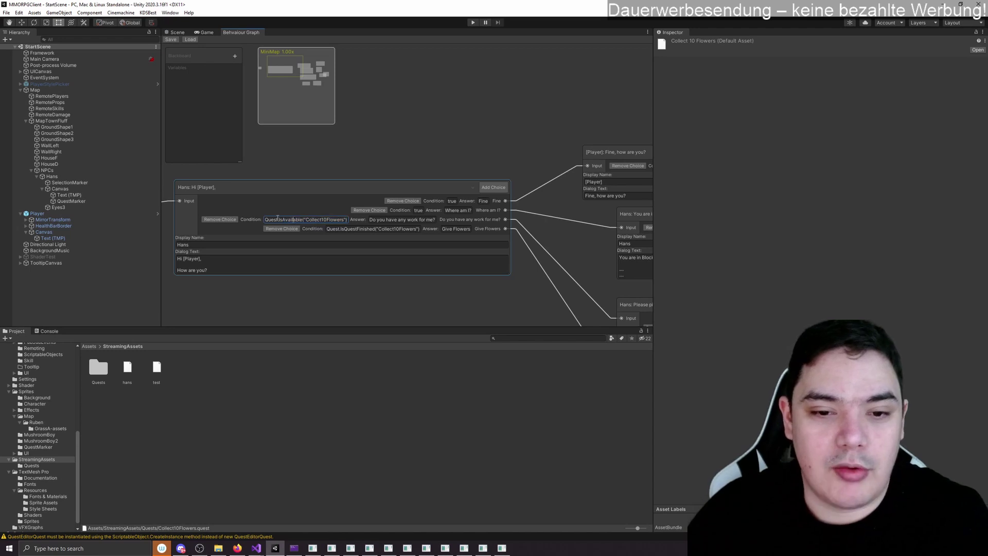
left_click(387, 220)
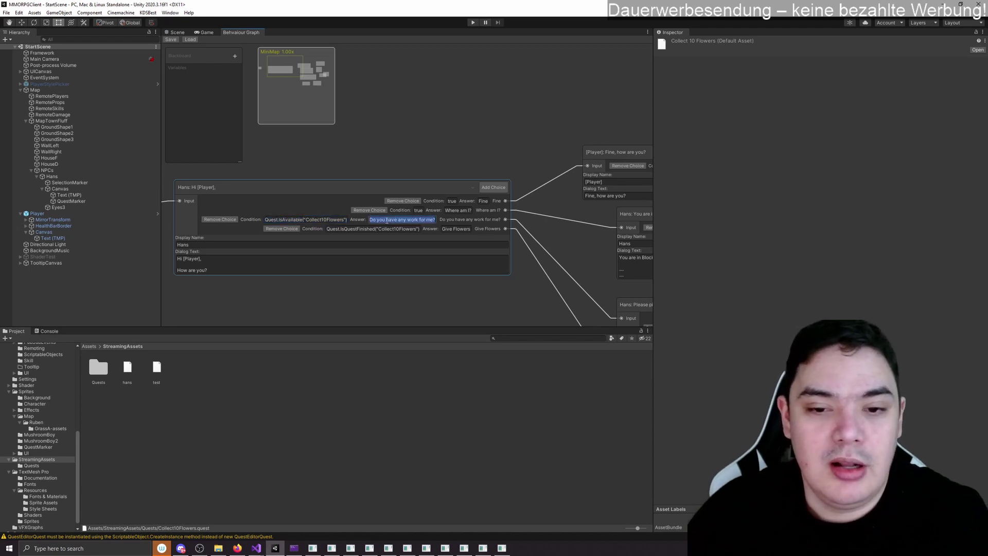
left_click(370, 220)
left_click_drag(378, 219, 434, 220)
left_click(453, 298)
middle_click_drag(454, 298, 179, 259)
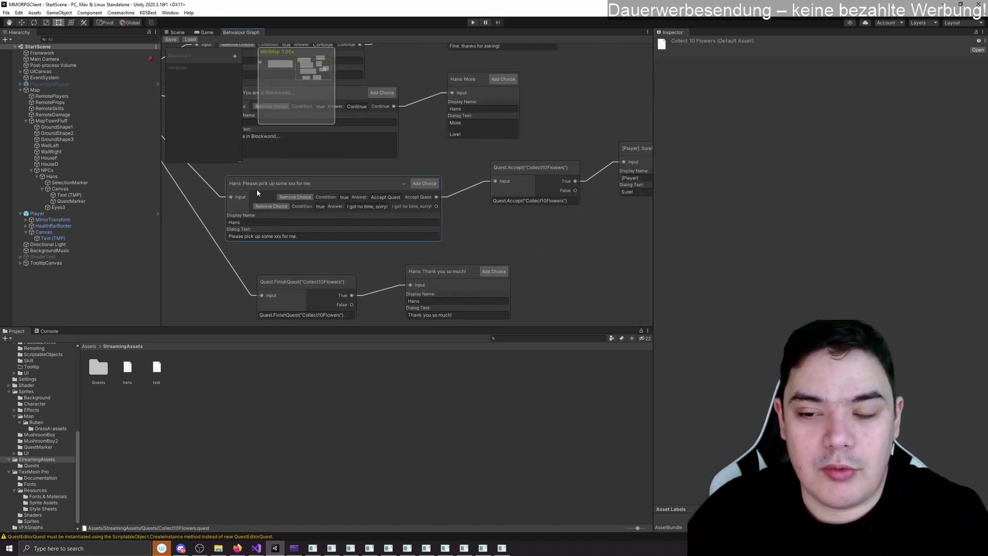
middle_click_drag(495, 241, 409, 262)
left_click(427, 222)
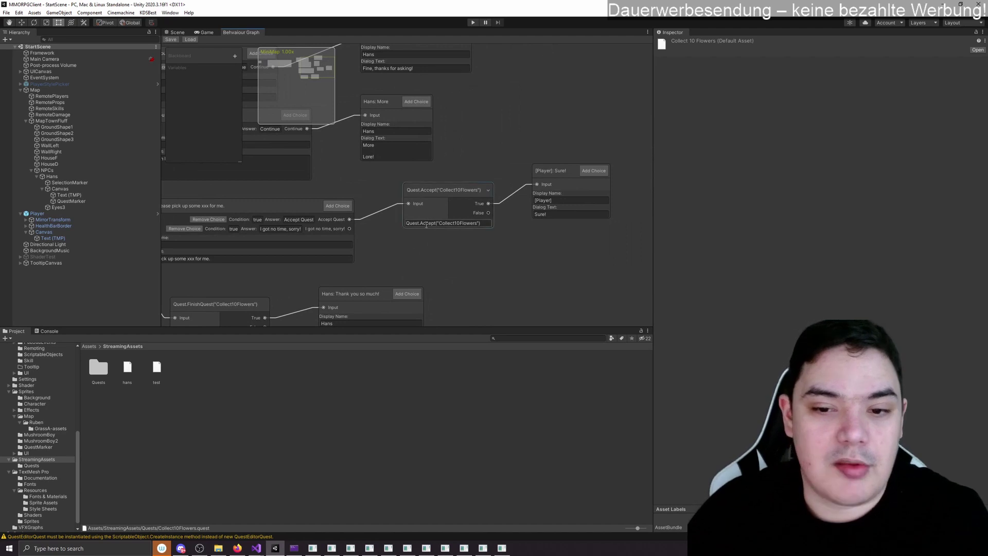
left_click(427, 222)
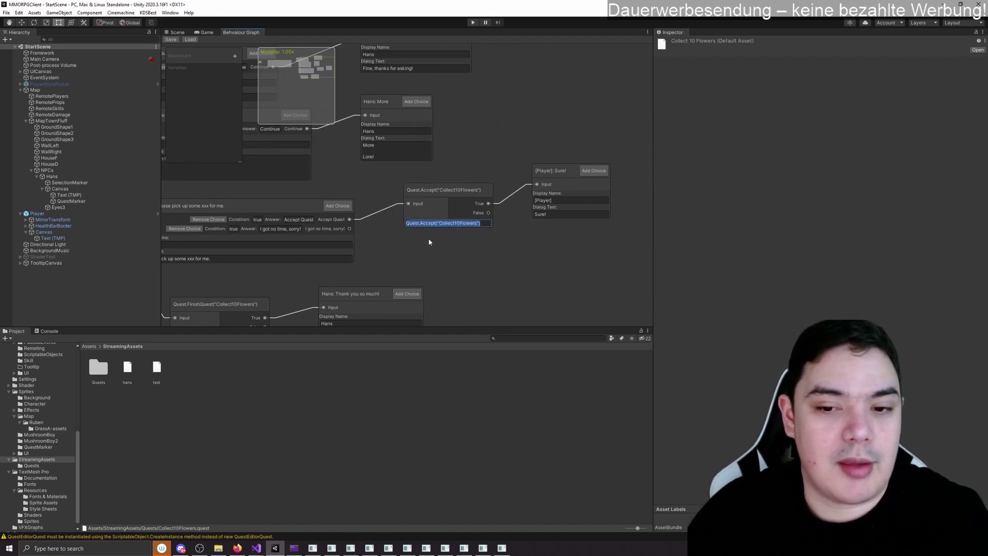
left_click(452, 224)
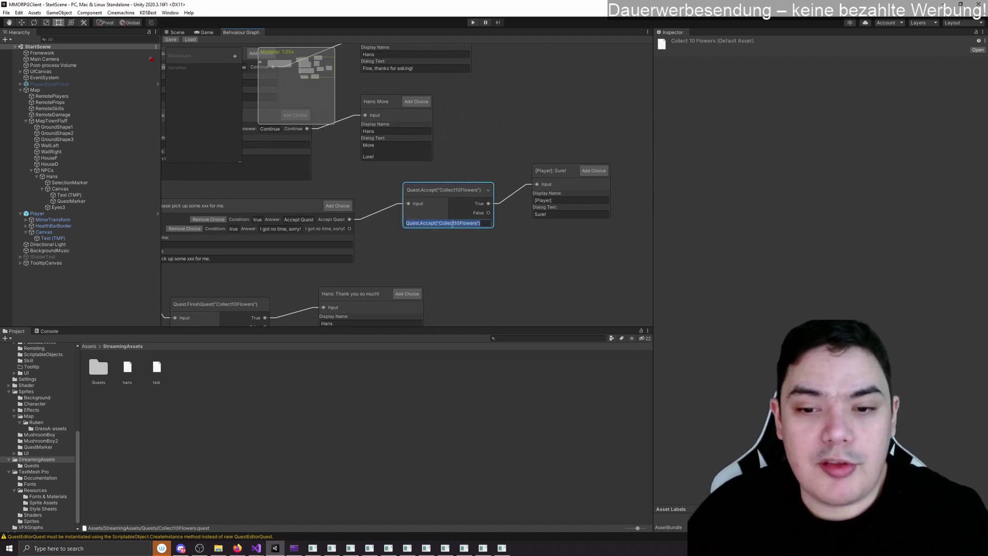
left_click(453, 246)
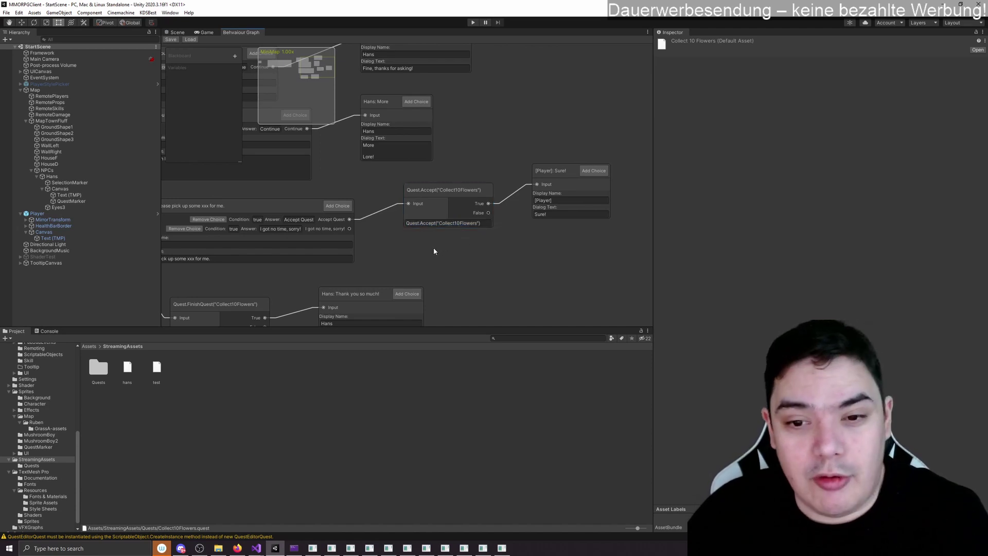
middle_click_drag(453, 247, 296, 166)
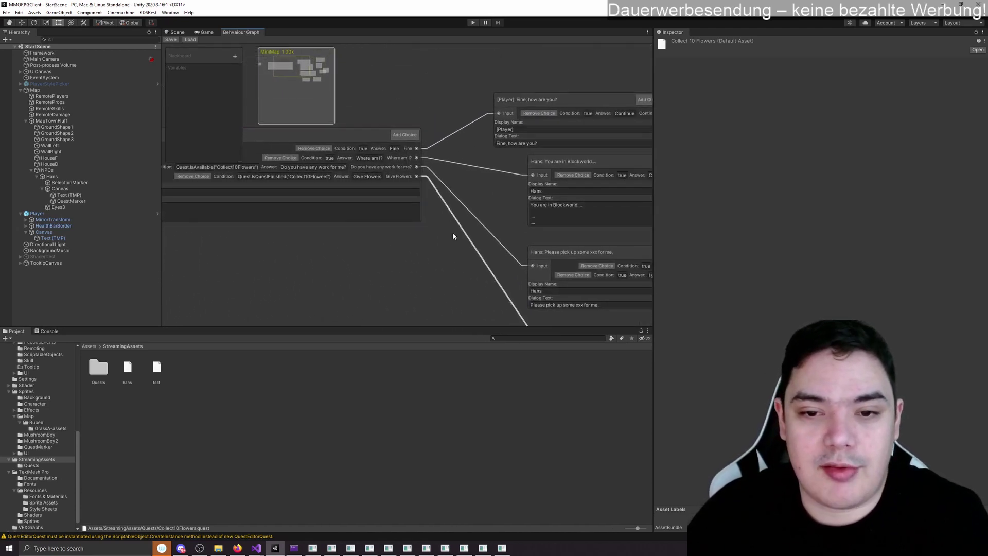
middle_click_drag(452, 236, 328, 245)
middle_click_drag(535, 284, 345, 243)
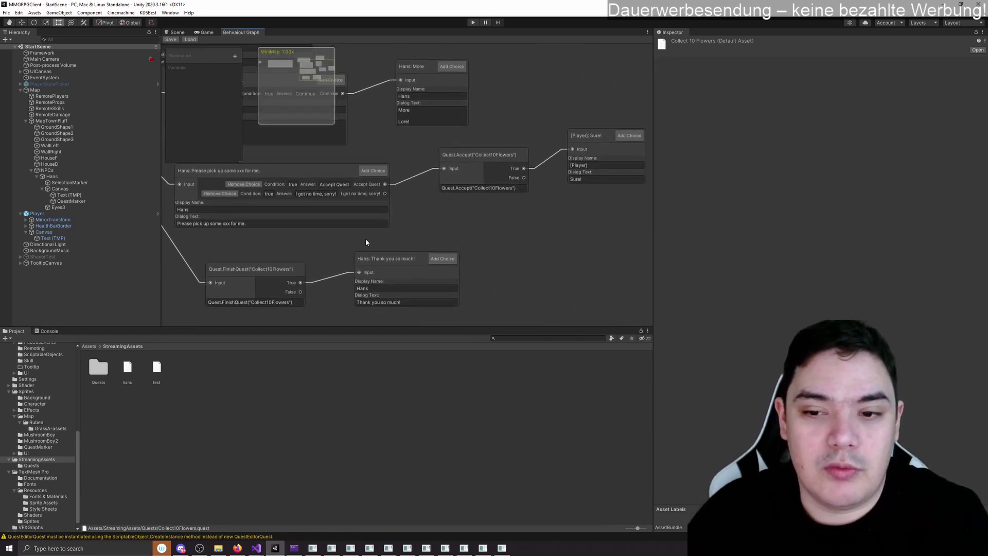
middle_click_drag(415, 226, 638, 247)
middle_click_drag(278, 228, 478, 299)
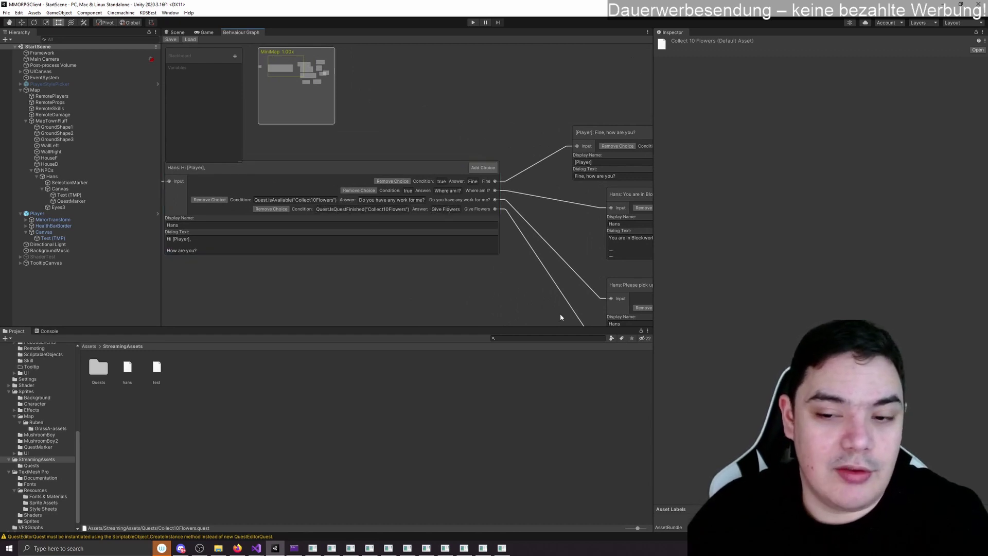
middle_click_drag(558, 316, 377, 148)
middle_click_drag(511, 256, 416, 247)
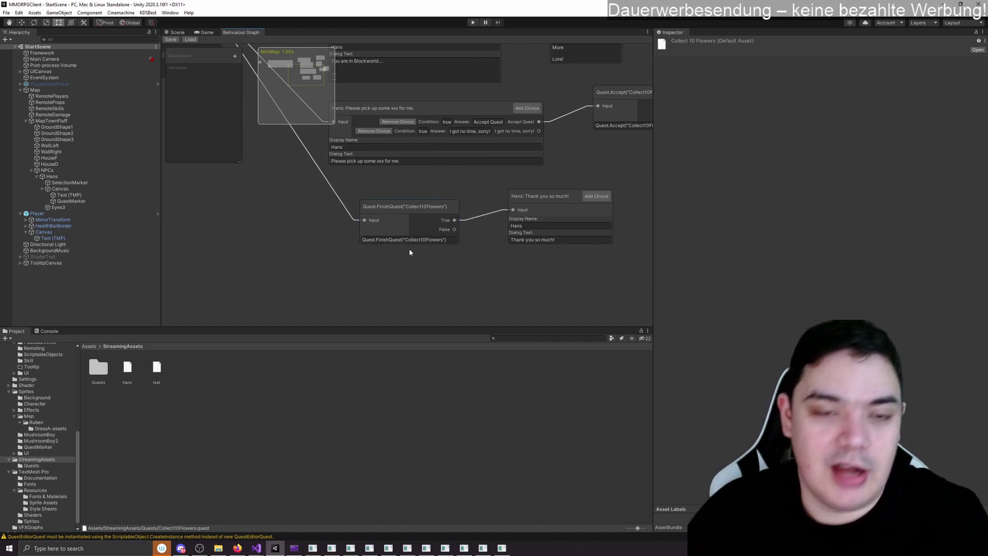
middle_click_drag(321, 247, 255, 231)
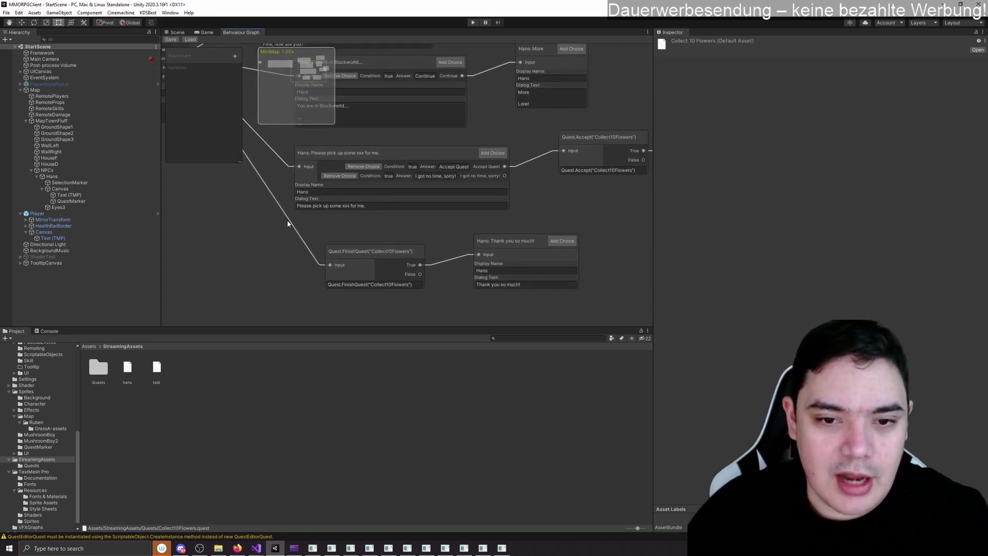
middle_click_drag(452, 239, 303, 256)
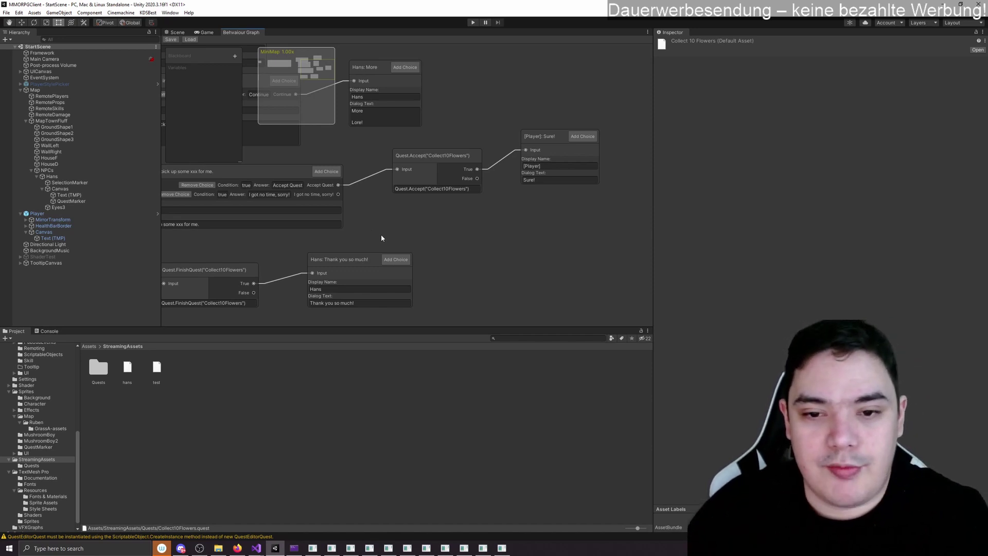
middle_click_drag(384, 239, 393, 296)
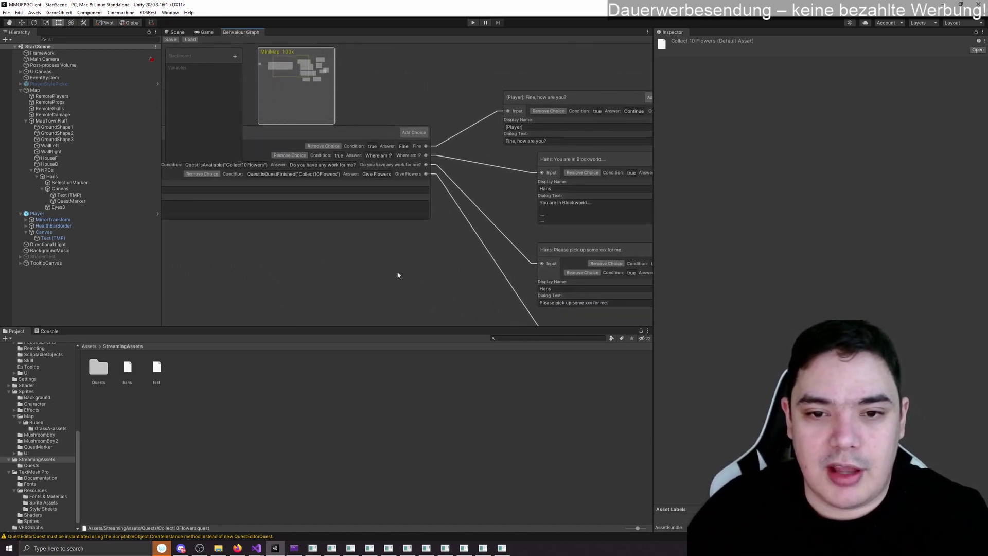
middle_click_drag(331, 254, 441, 282)
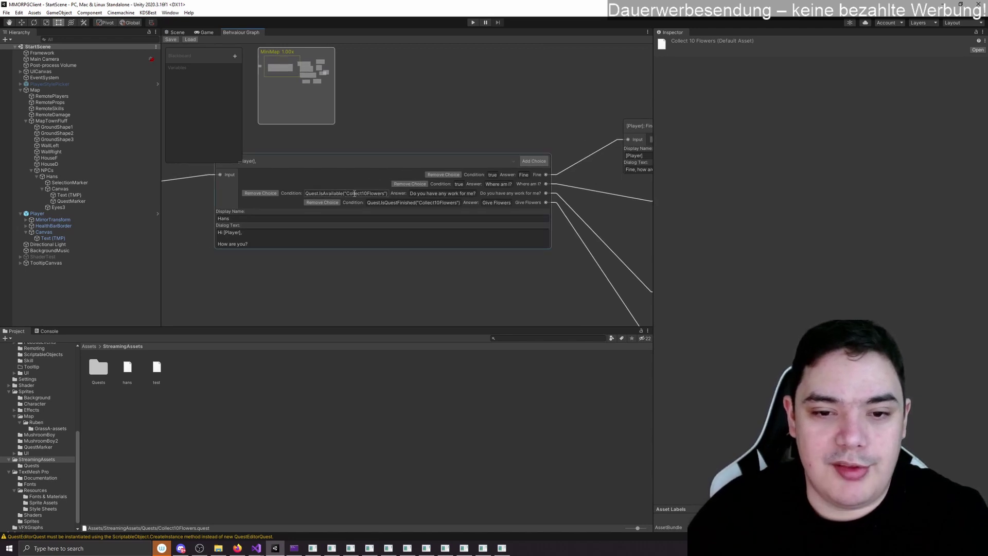
left_click(439, 292)
middle_click_drag(456, 297, 349, 279)
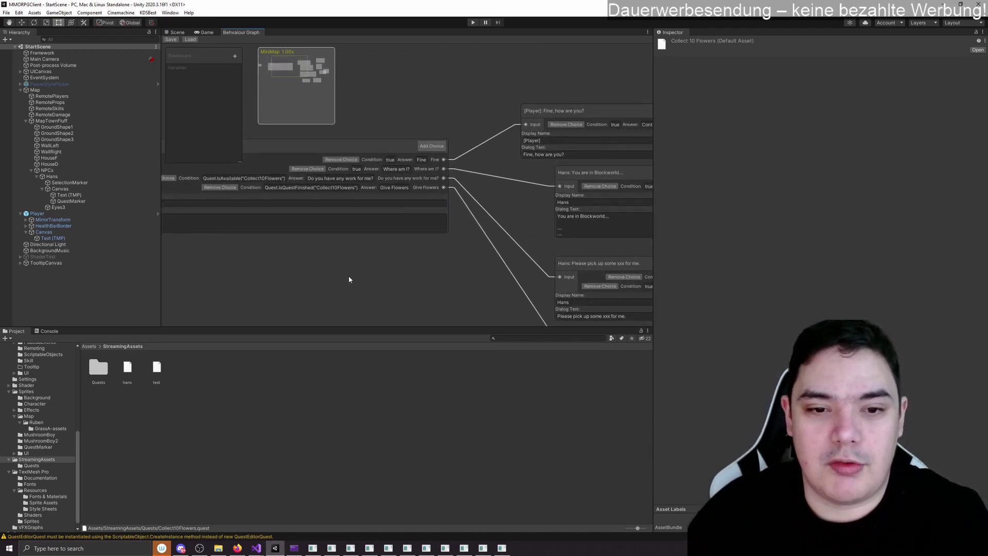
left_click(289, 187)
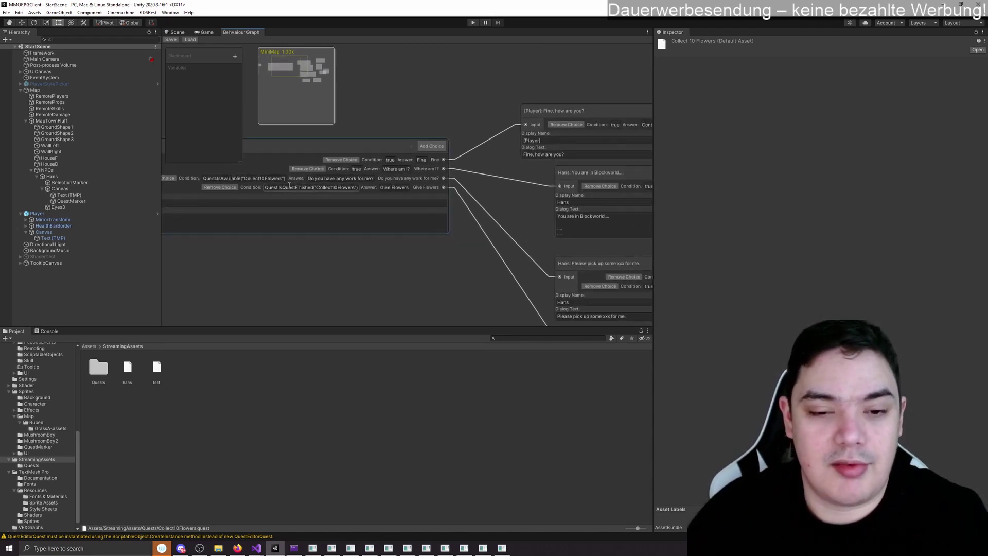
left_click(351, 264)
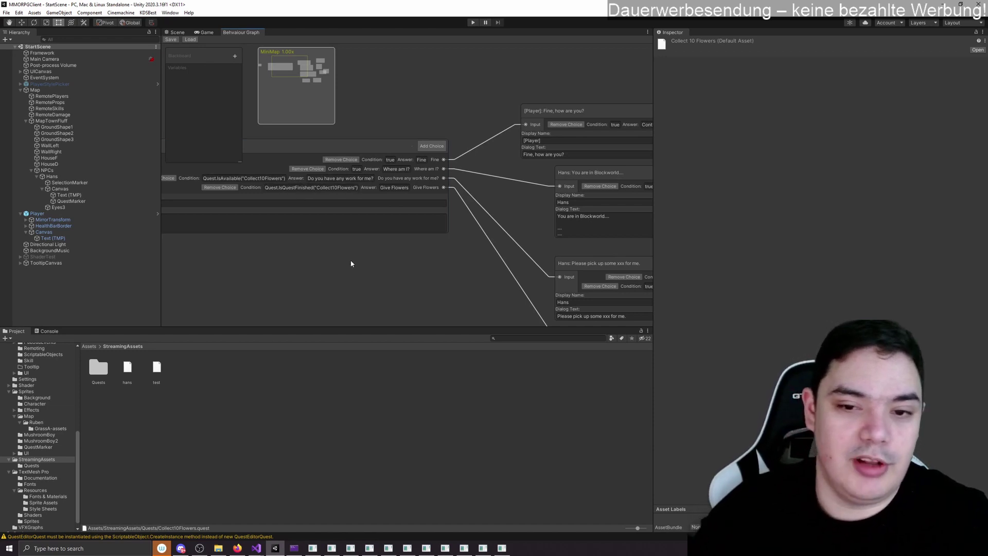
middle_click_drag(355, 267, 356, 294)
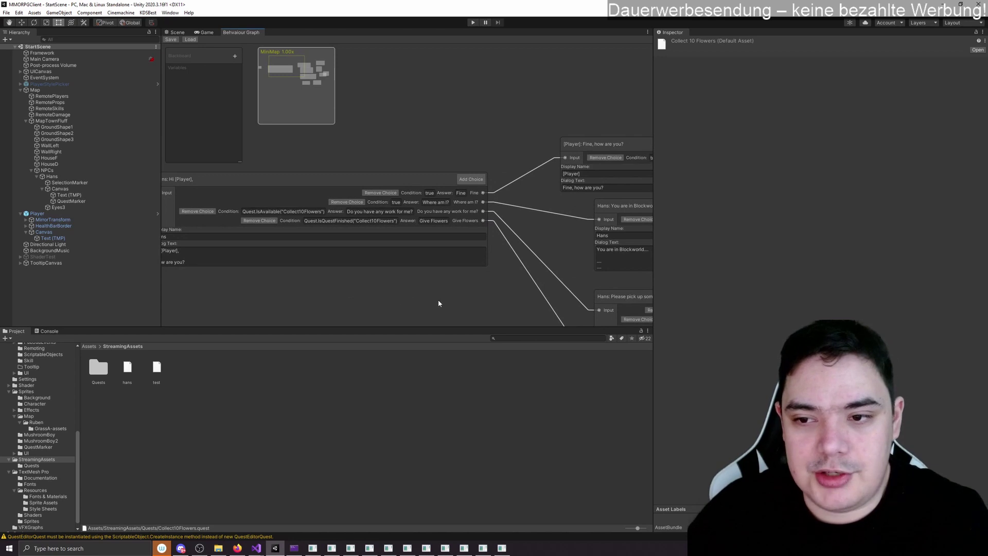
middle_click_drag(439, 304, 341, 278)
scroll(280, 231, "down", 3)
scroll(329, 277, "up", 3)
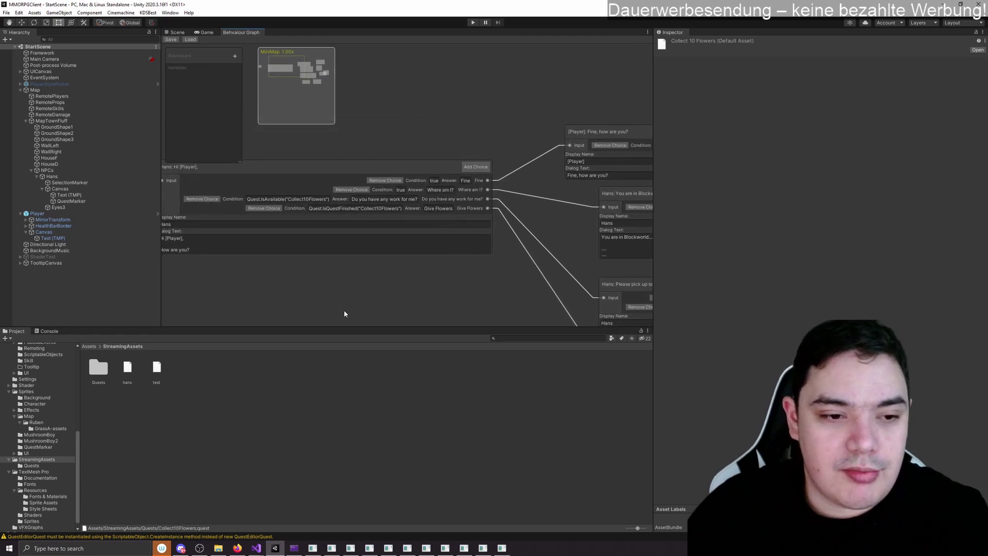
left_click_drag(329, 199, 278, 199)
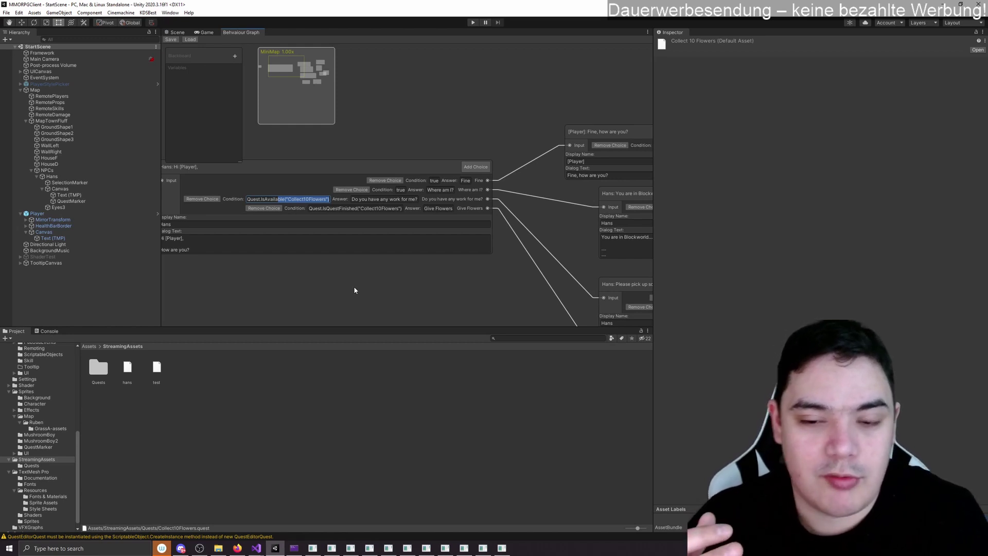
left_click(398, 247)
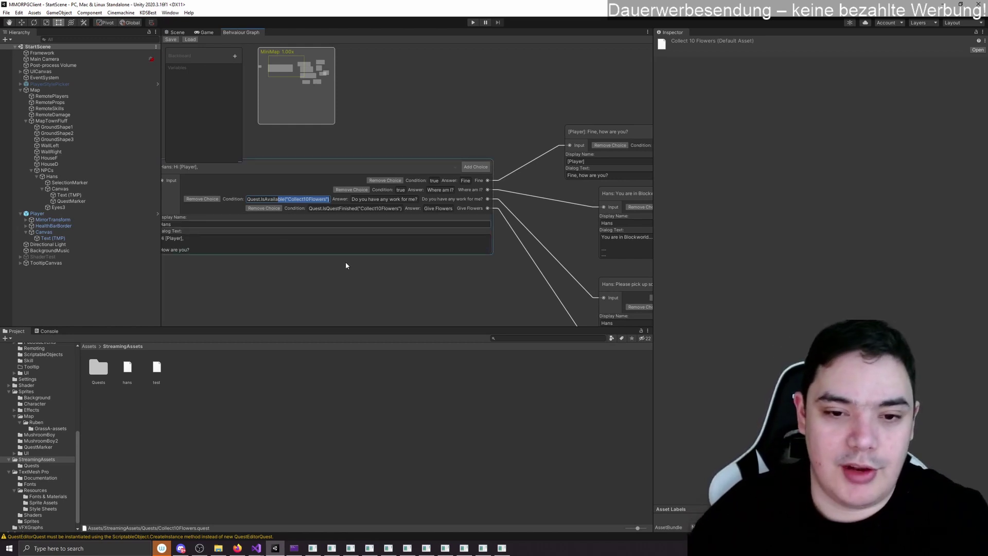
middle_click_drag(304, 291, 381, 286)
scroll(483, 318, "down", 2)
scroll(381, 290, "up", 1)
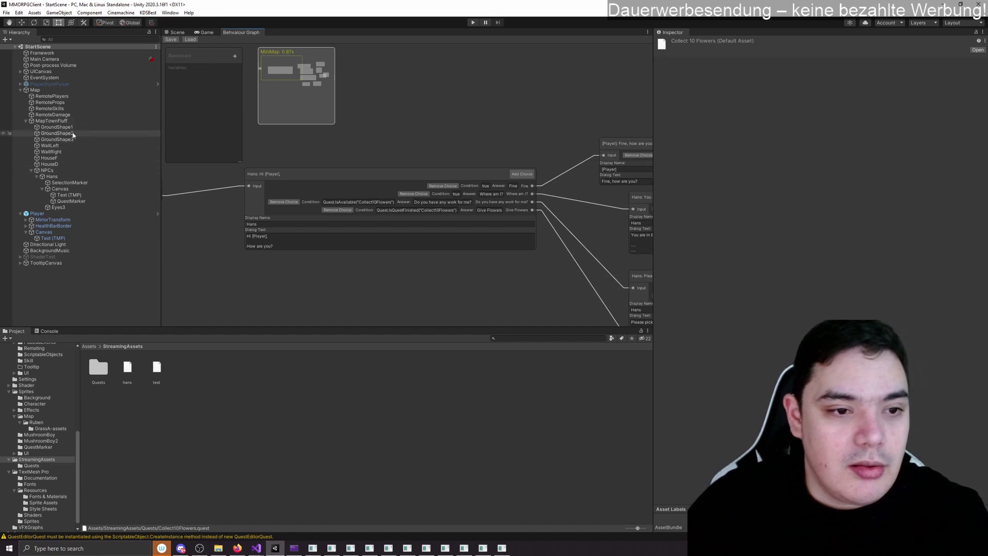
Step: Check QuestMarker's QuestFinish and QuestAvailable sprites, then open QuestMarker.cs in Visual Studio
left_click(81, 183)
left_click(74, 201)
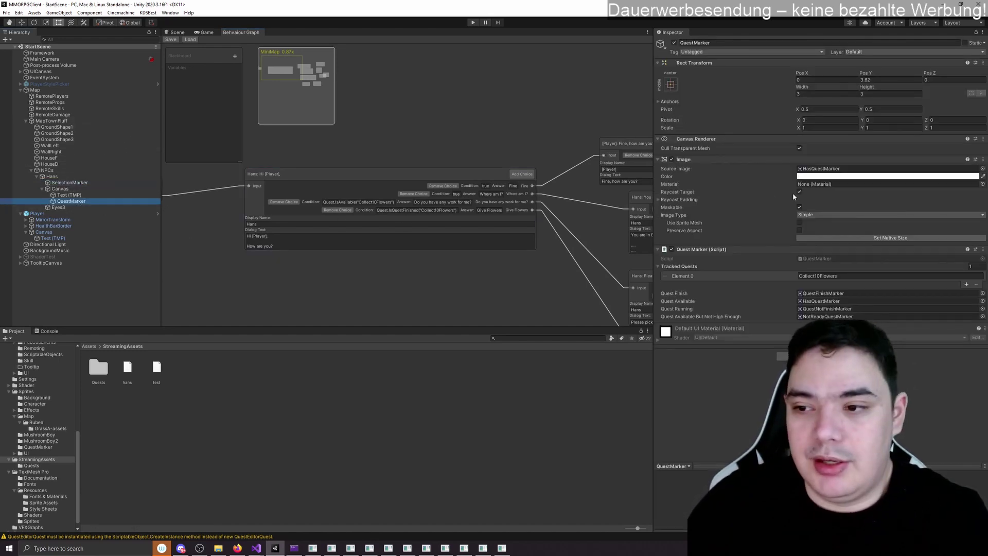
left_click(823, 293)
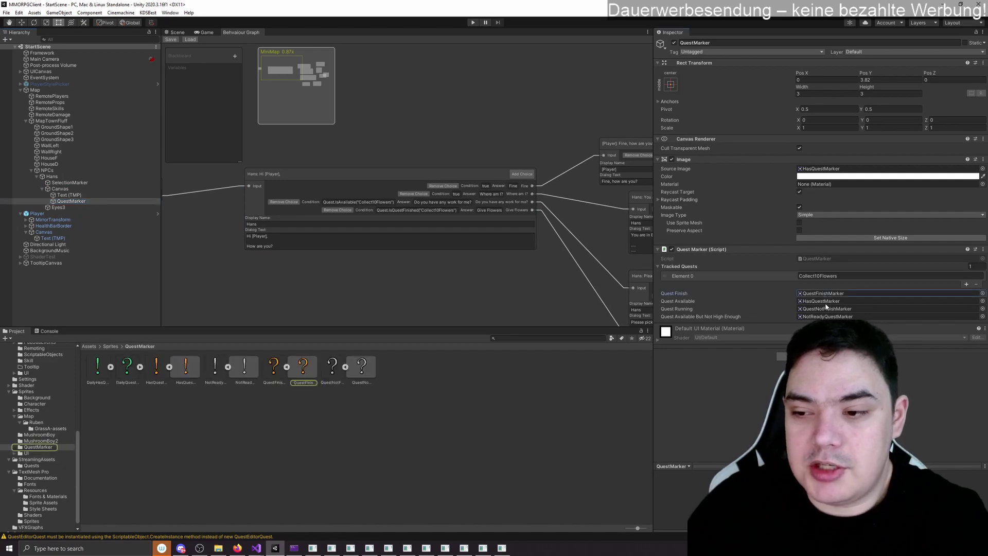
left_click(825, 302)
double_click(830, 258)
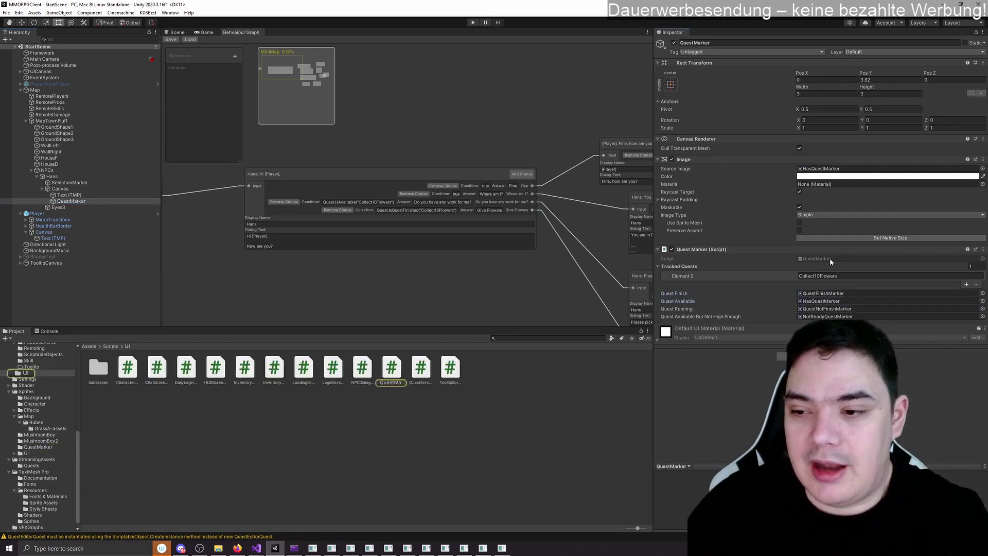
scroll(304, 278, "up", 20)
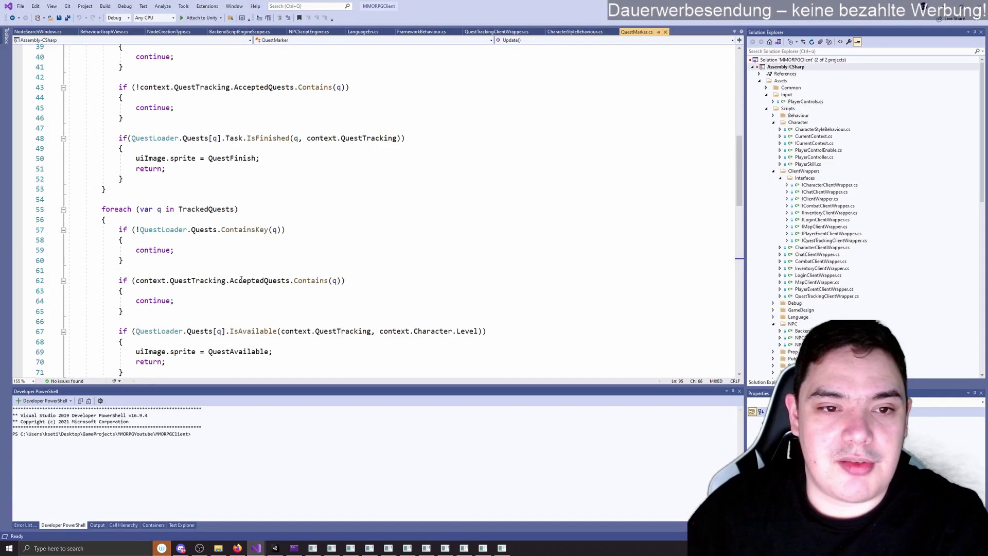
left_click_drag(101, 112, 214, 113)
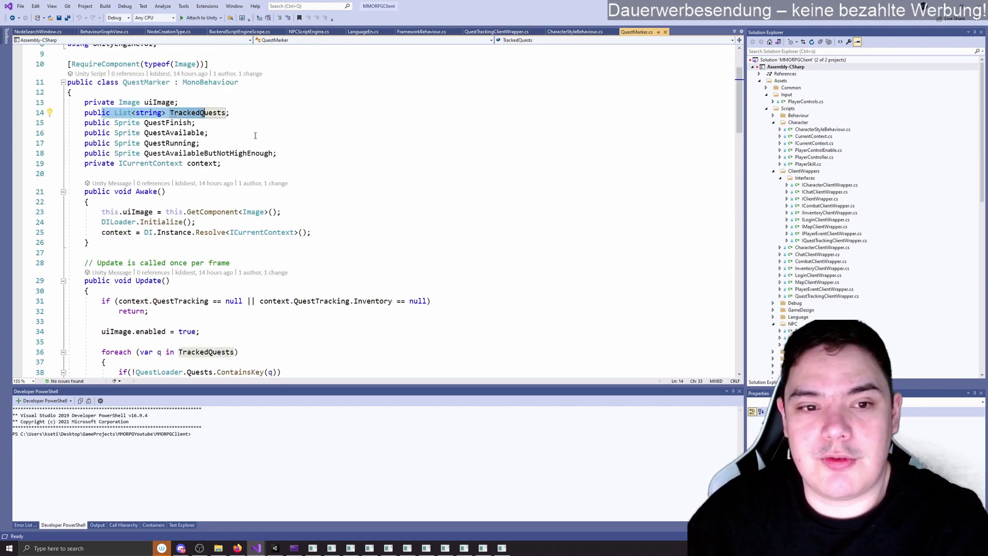
scroll(185, 160, "down", 6)
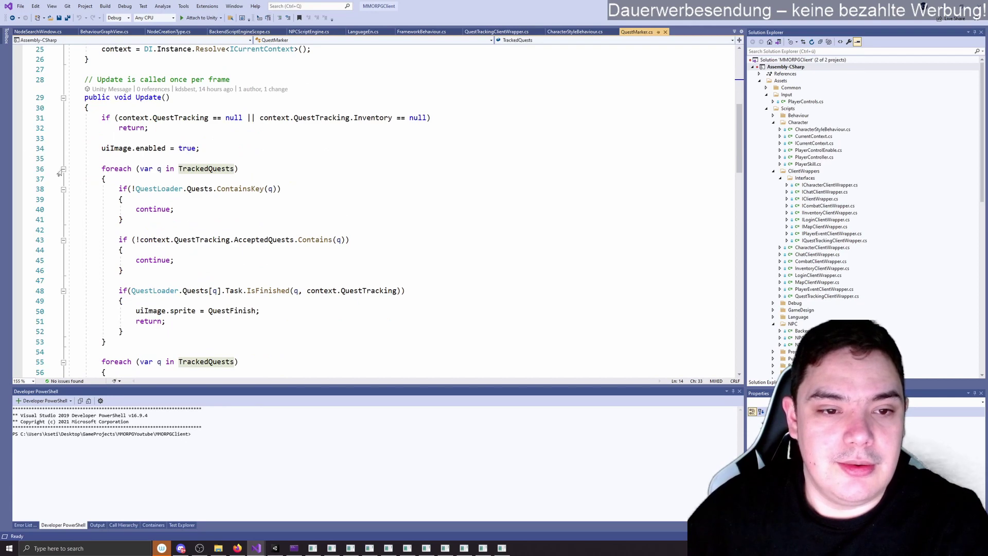
left_click_drag(85, 168, 222, 214)
left_click(222, 217)
scroll(222, 216, "down", 2)
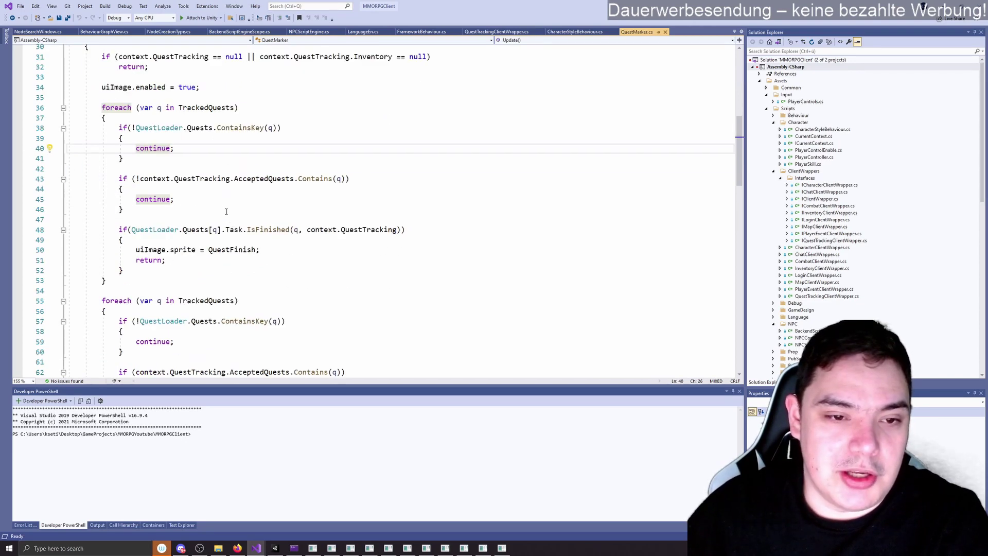
left_click_drag(102, 117, 227, 229)
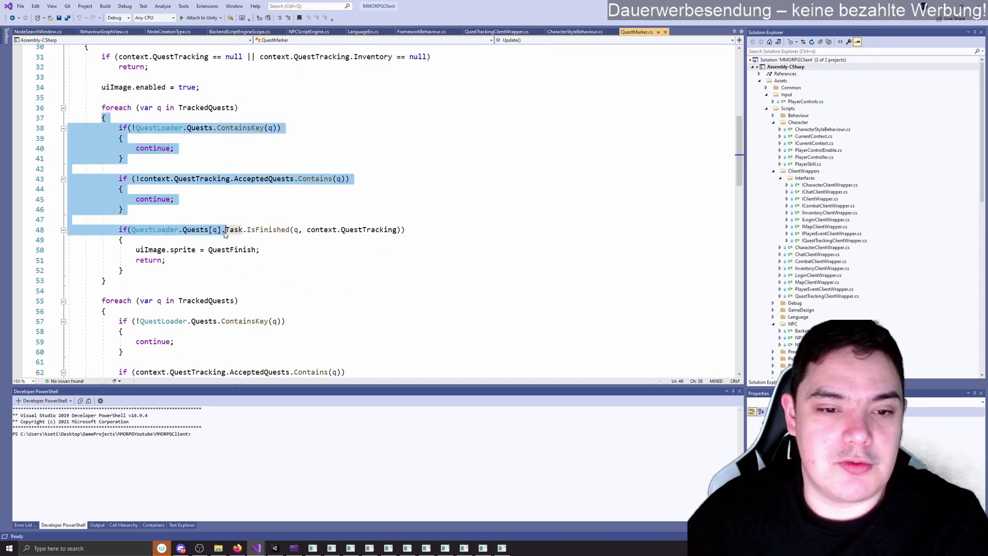
left_click_drag(128, 250, 255, 260)
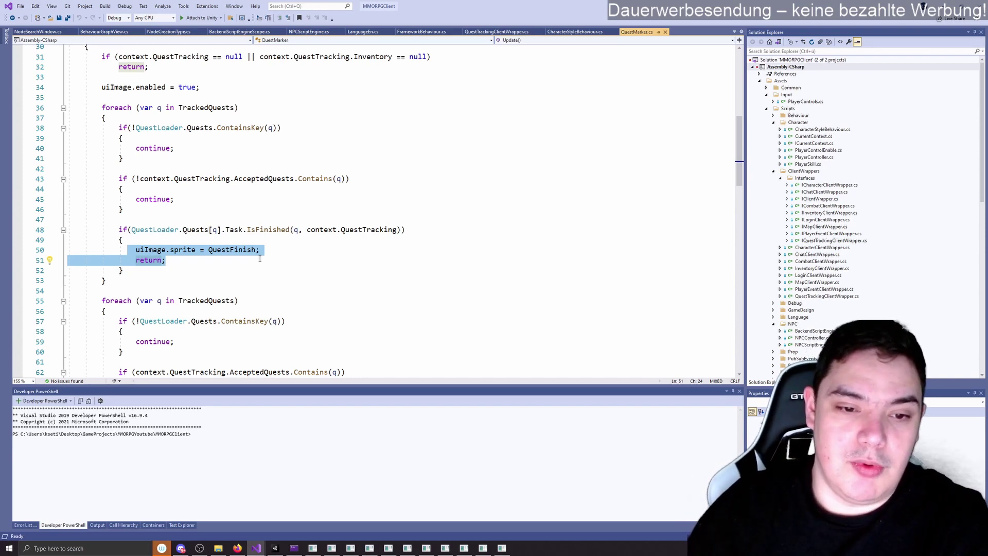
left_click(260, 259)
scroll(182, 214, "down", 4)
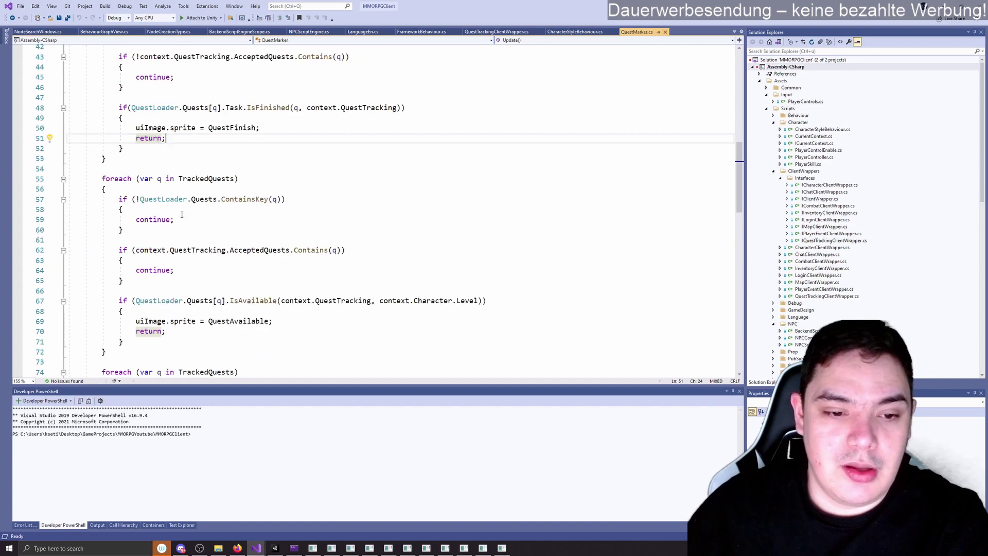
left_click_drag(102, 179, 278, 328)
scroll(279, 328, "down", 3)
left_click(201, 239)
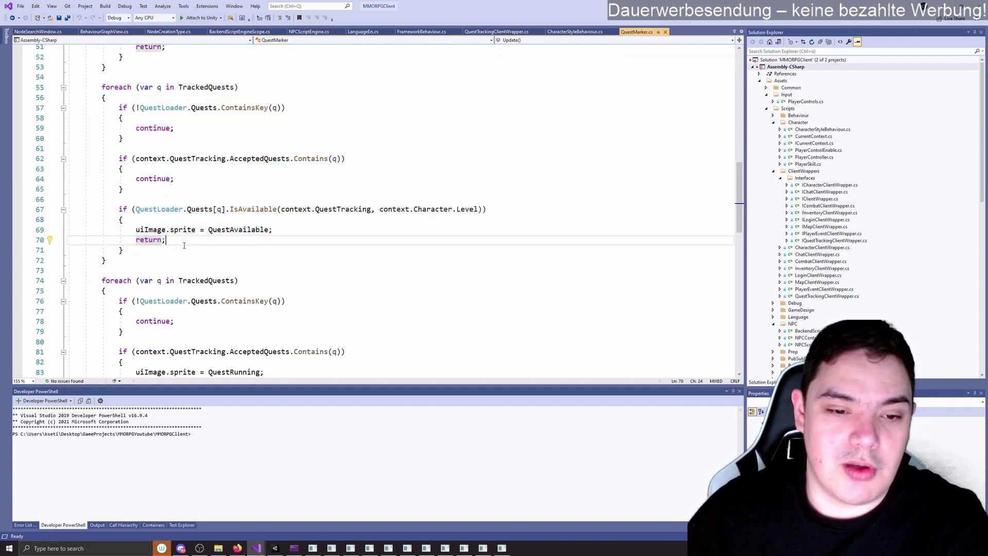
scroll(185, 245, "down", 4)
left_click_drag(90, 141, 107, 280)
left_click(226, 251)
scroll(200, 254, "down", 3)
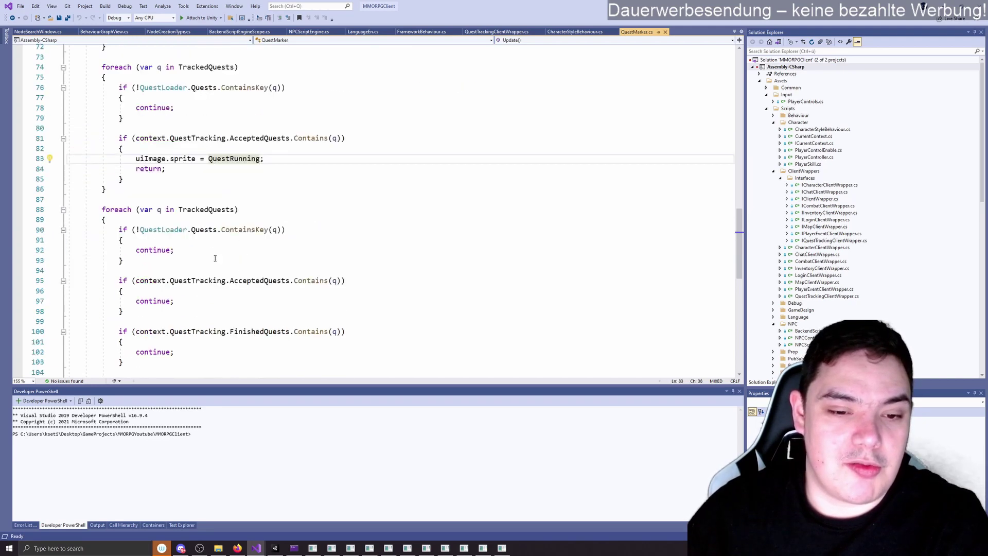
scroll(210, 241, "down", 3)
left_click_drag(109, 128, 296, 315)
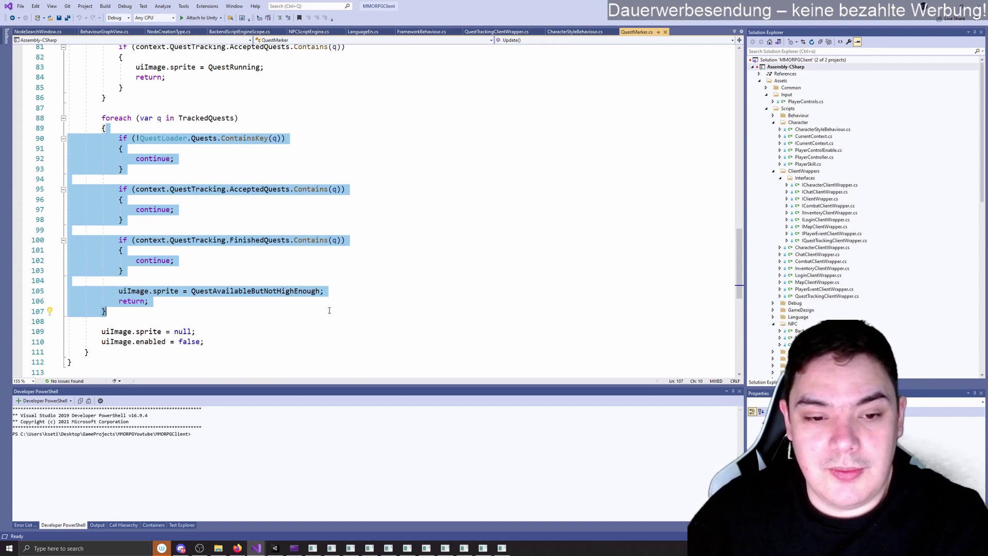
double_click(289, 294)
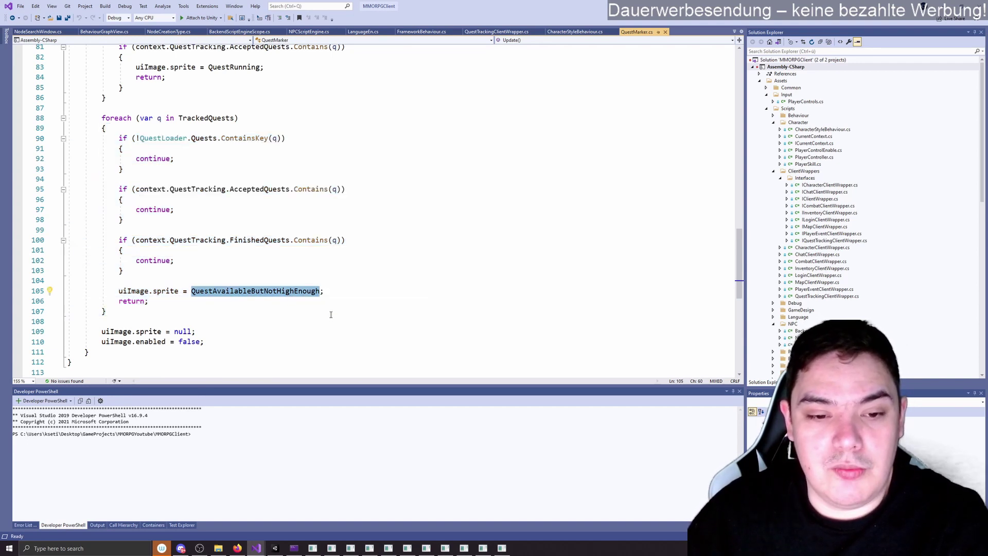
left_click(254, 304)
left_click(276, 295)
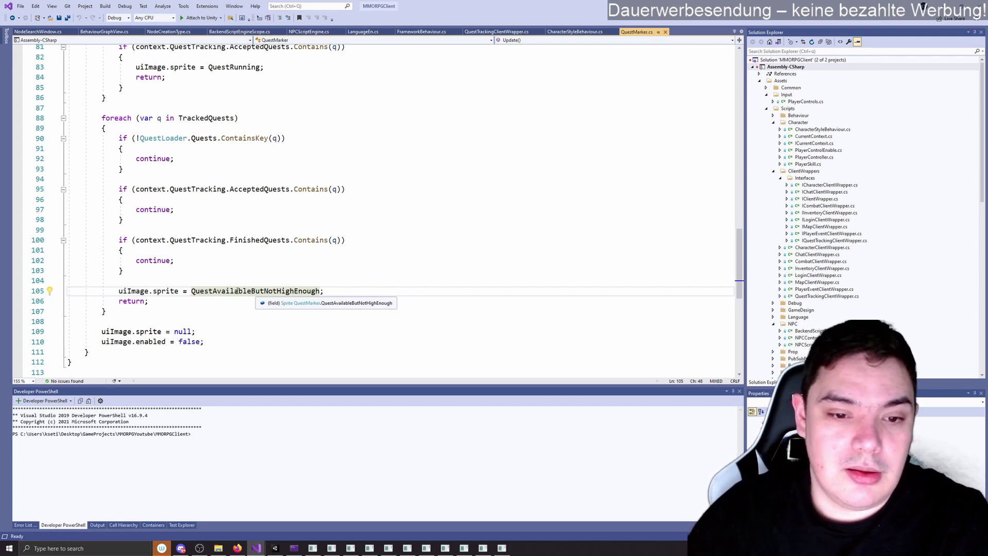
left_click(116, 311)
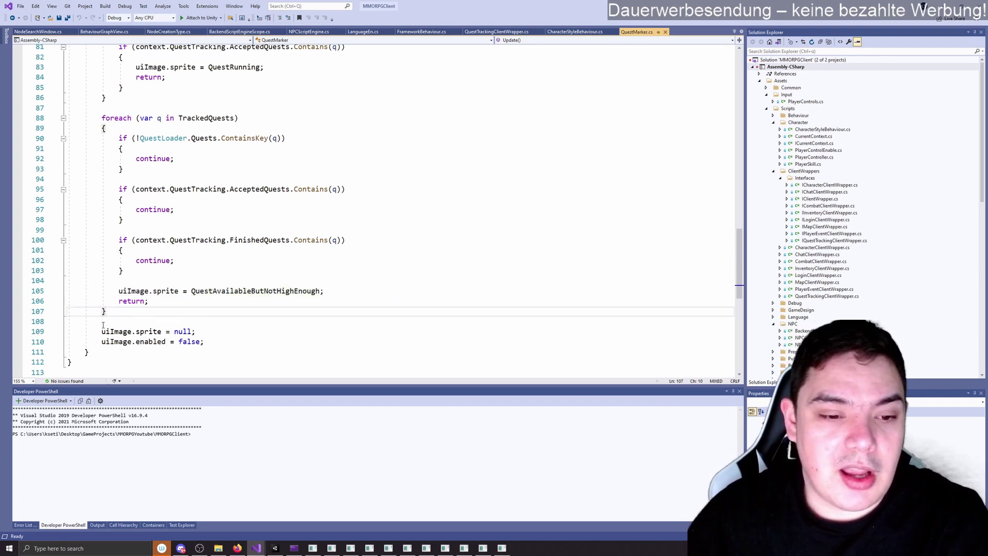
left_click_drag(69, 321, 210, 342)
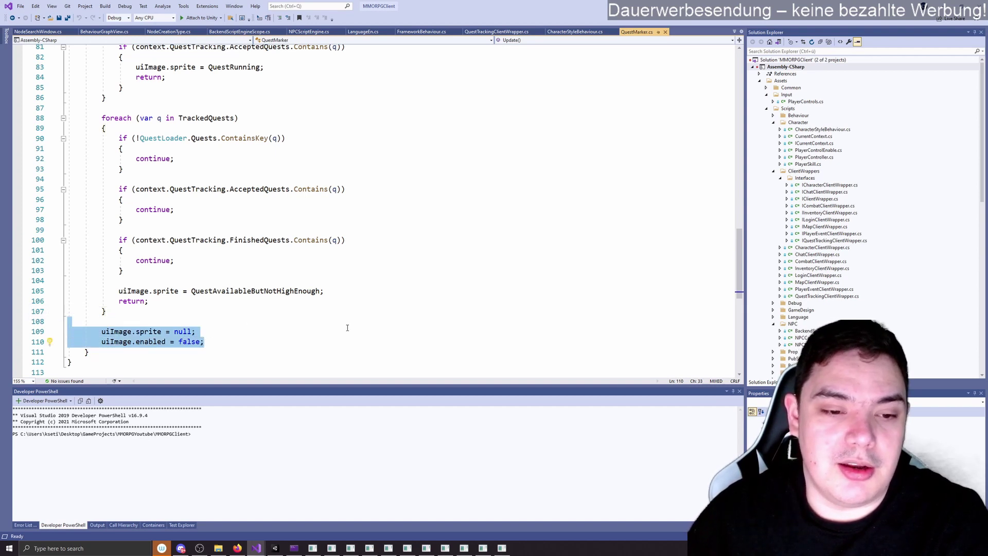
scroll(347, 328, "up", 2)
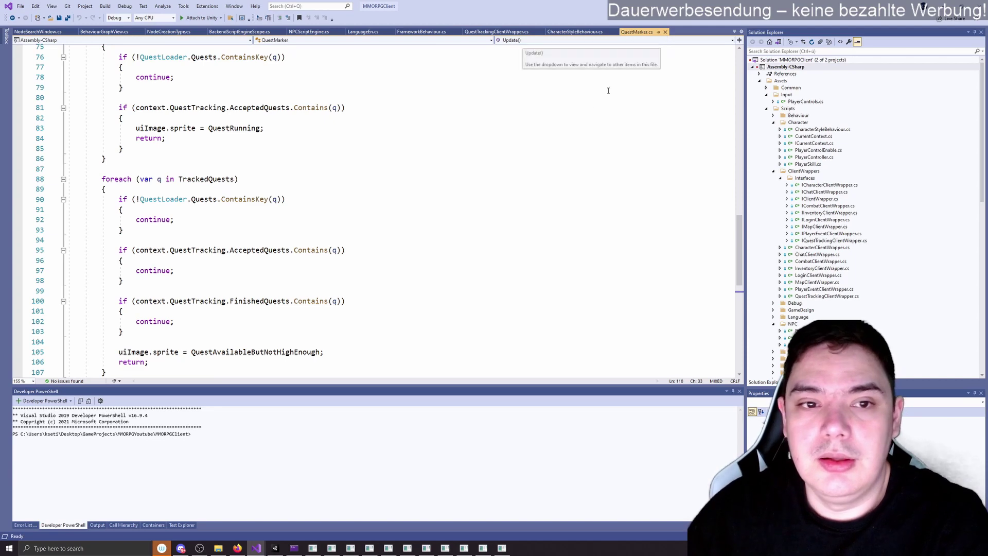
left_click(453, 108)
scroll(337, 187, "up", 8)
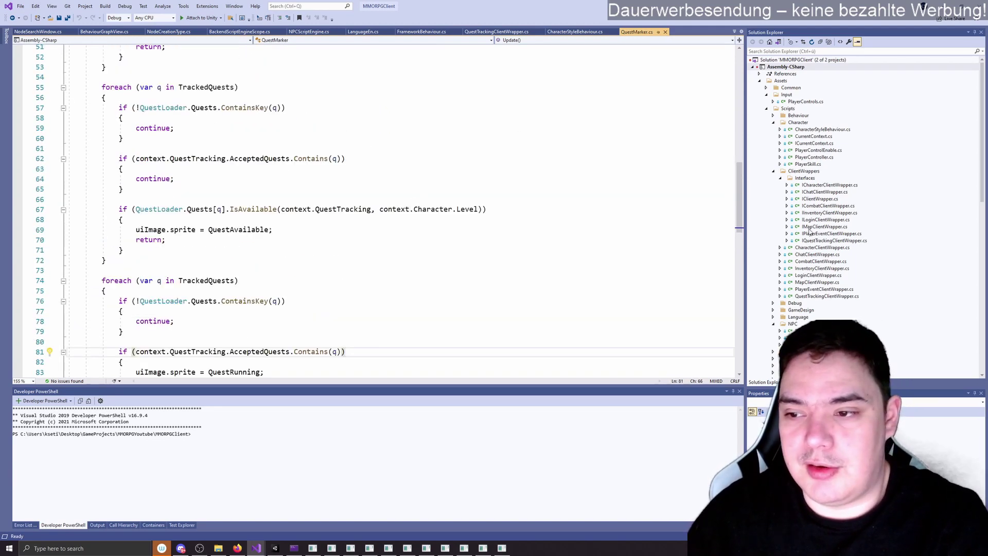
scroll(806, 234, "down", 6)
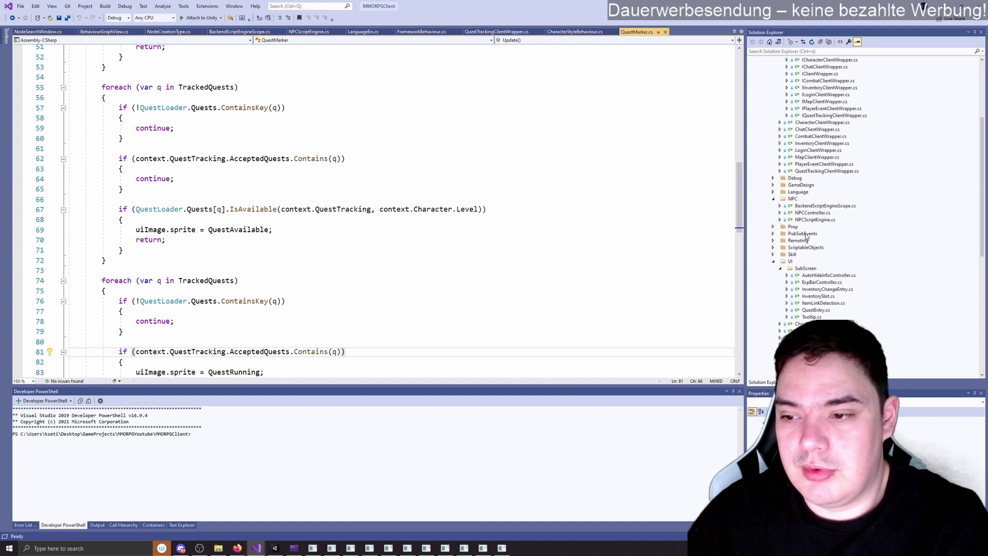
Step: Open BackendScriptEngineScope.cs and highlight the IsQuestFinished case in Execute
double_click(821, 205)
scroll(334, 176, "down", 2)
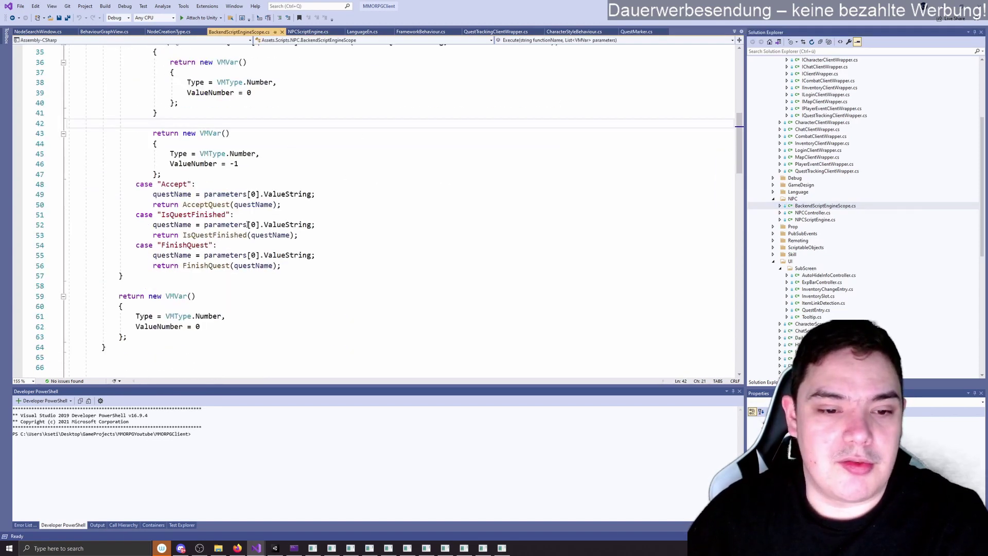
left_click(195, 246)
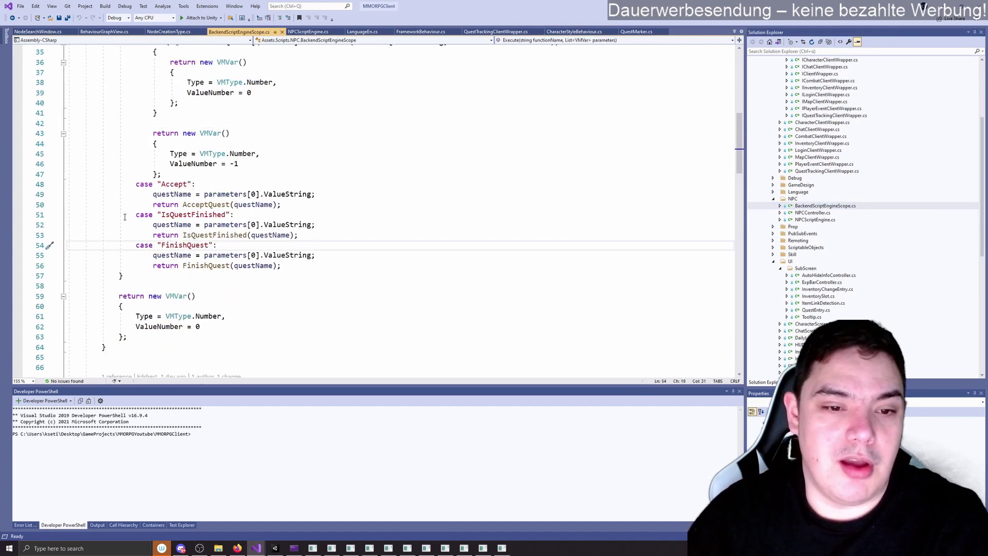
left_click_drag(233, 215, 118, 215)
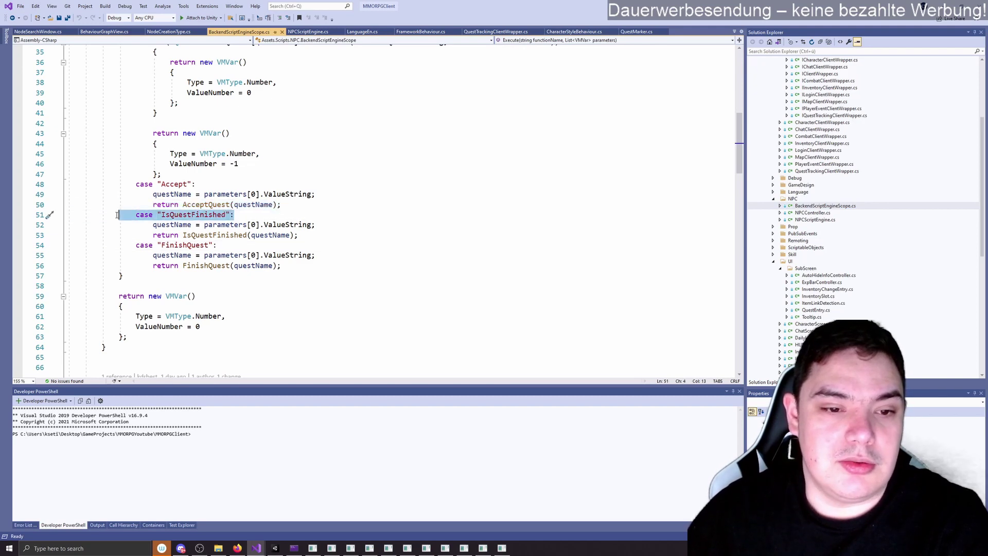